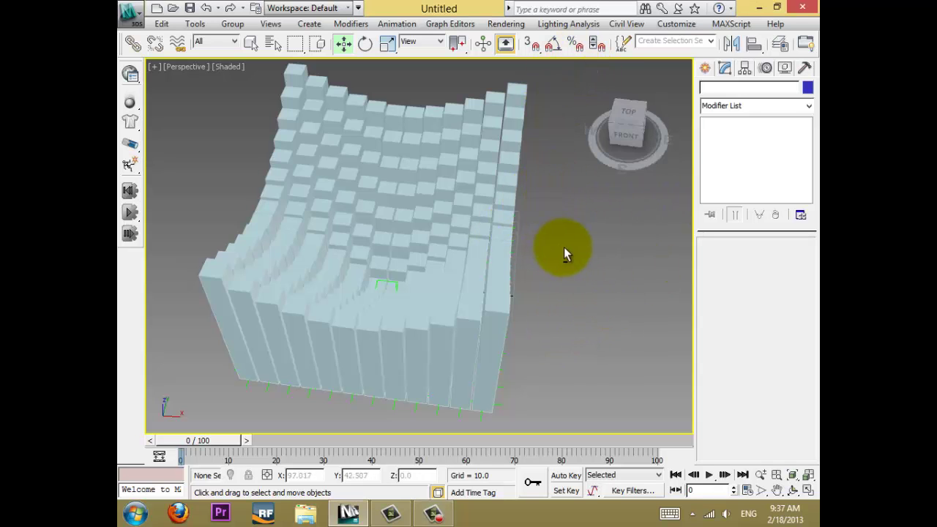
Move Dummy001 across the box grid so the column heights ripple around it.
{"action": "middle_click_drag", "start_coordinate": [564, 253], "coordinate": [524, 225], "text": "alt"}
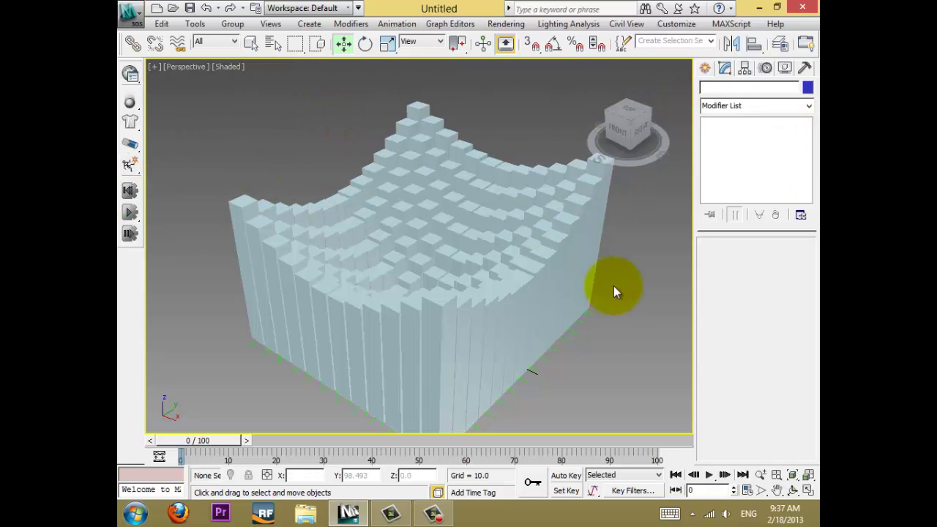
{"action": "middle_click_drag", "start_coordinate": [651, 318], "coordinate": [413, 254], "text": "alt"}
{"action": "left_click", "coordinate": [413, 254]}
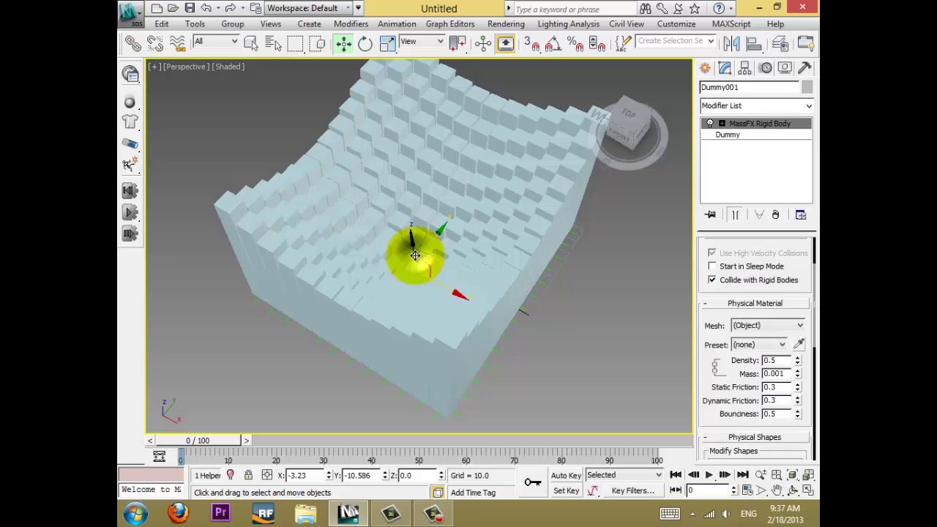
{"action": "left_click_drag", "start_coordinate": [373, 287], "coordinate": [415, 251]}
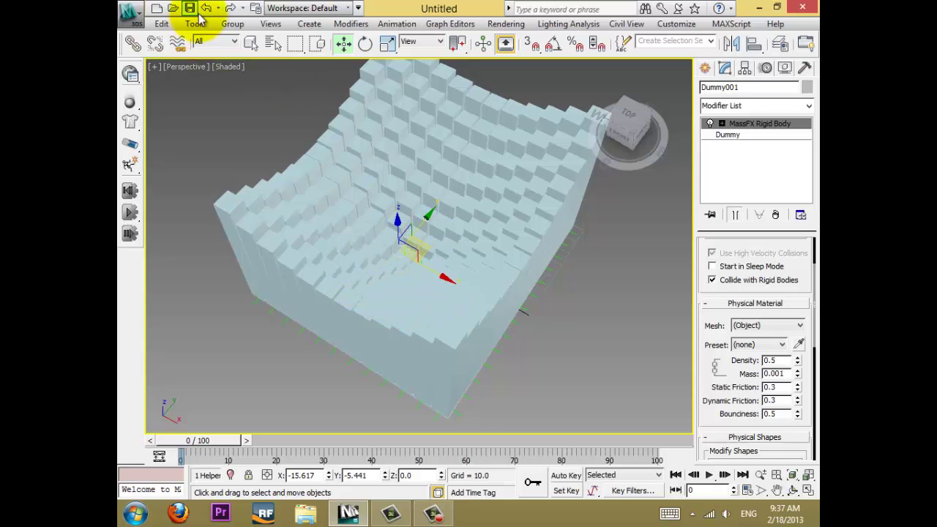
{"action": "left_click", "coordinate": [611, 307]}
View the grid from above, inspect an ExposeTransform helper, then reselect Dummy001.
{"action": "middle_click_drag", "start_coordinate": [607, 293], "coordinate": [473, 279], "text": "alt"}
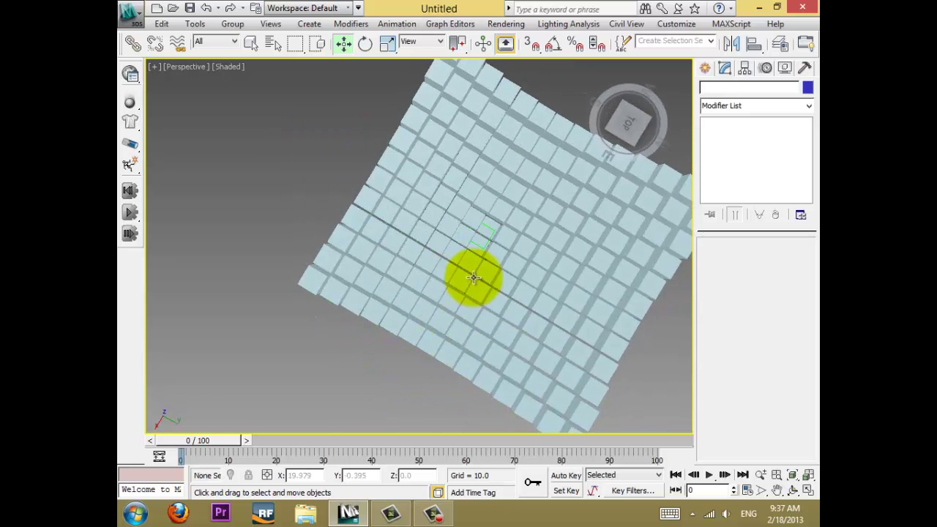
{"action": "scroll", "coordinate": [473, 278], "scroll_direction": "up", "scroll_amount": 6}
{"action": "left_click", "coordinate": [531, 245]}
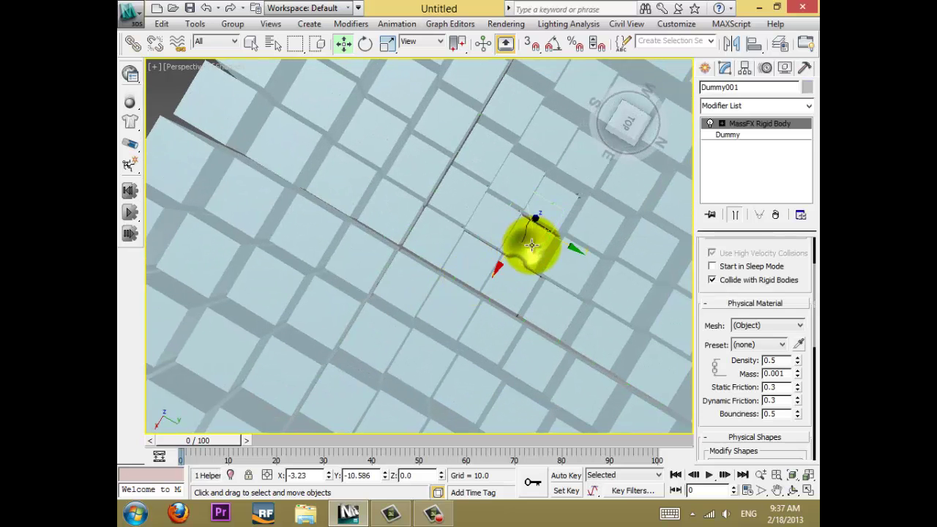
{"action": "left_click", "coordinate": [507, 241]}
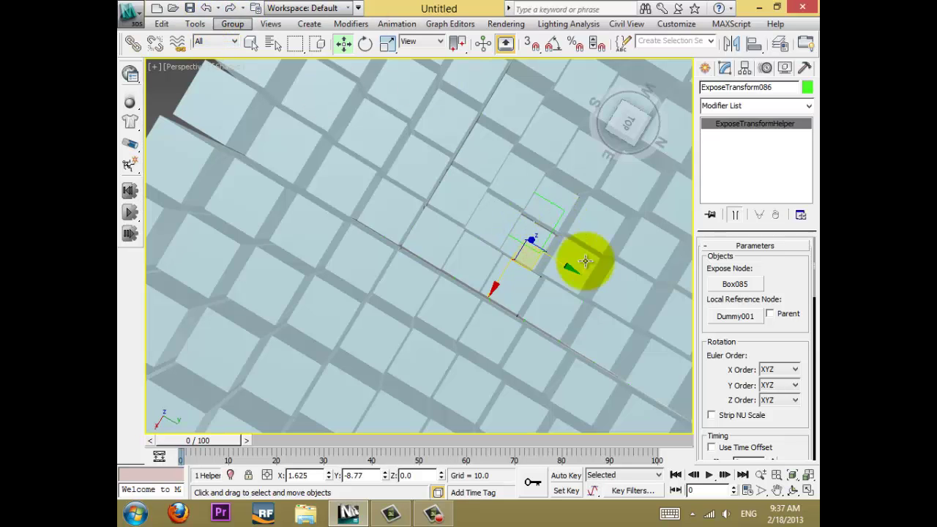
{"action": "left_click", "coordinate": [553, 234]}
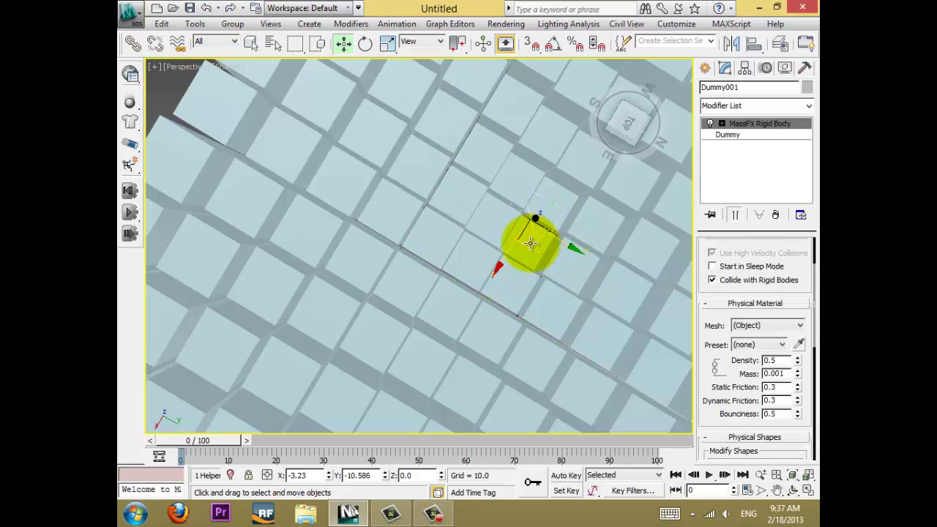
Drag Dummy001 toward the grid's upper-left corner and zoom out to see the whole block.
{"action": "left_click_drag", "start_coordinate": [514, 255], "coordinate": [232, 118]}
{"action": "middle_click_drag", "start_coordinate": [231, 119], "coordinate": [493, 213], "text": "alt"}
{"action": "scroll", "coordinate": [440, 305], "scroll_direction": "down", "scroll_amount": 3}
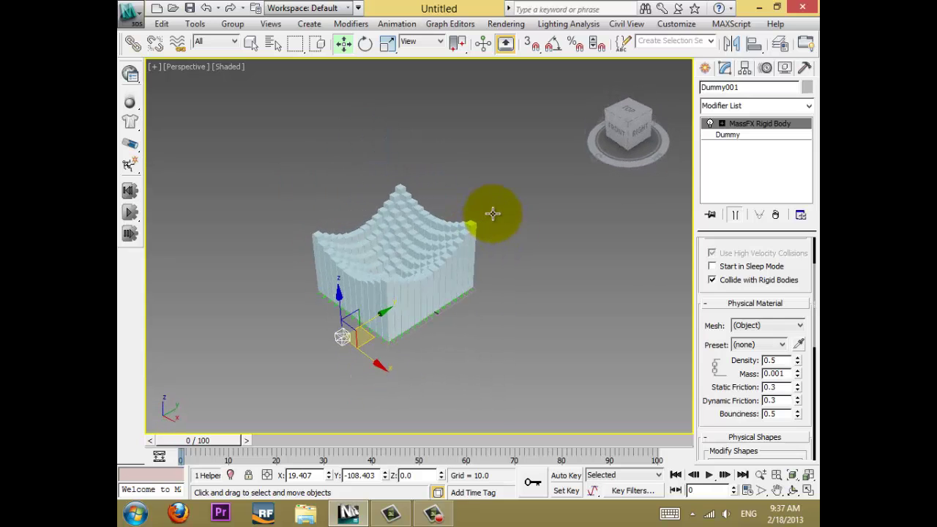
{"action": "left_click", "coordinate": [522, 205]}
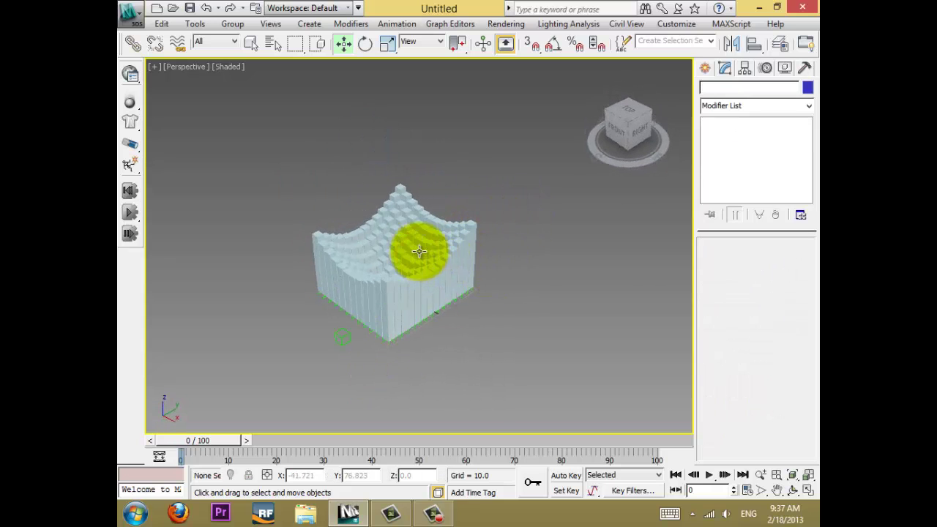
Reframe the block and place Dummy001 just in front of it, forming a new curved dip.
{"action": "left_click", "coordinate": [351, 337]}
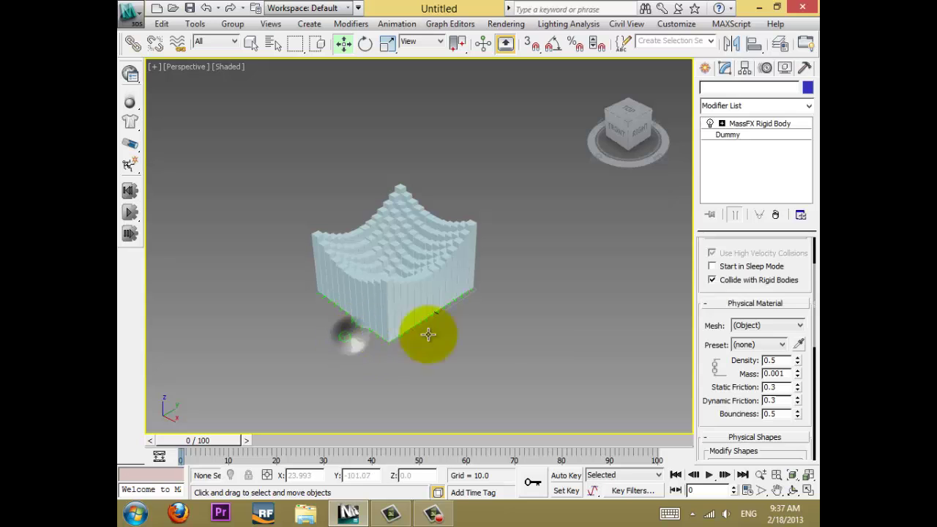
{"action": "left_click", "coordinate": [427, 334]}
{"action": "middle_click_drag", "start_coordinate": [376, 310], "coordinate": [428, 313], "text": "alt"}
{"action": "scroll", "coordinate": [428, 293], "scroll_direction": "up", "scroll_amount": 2}
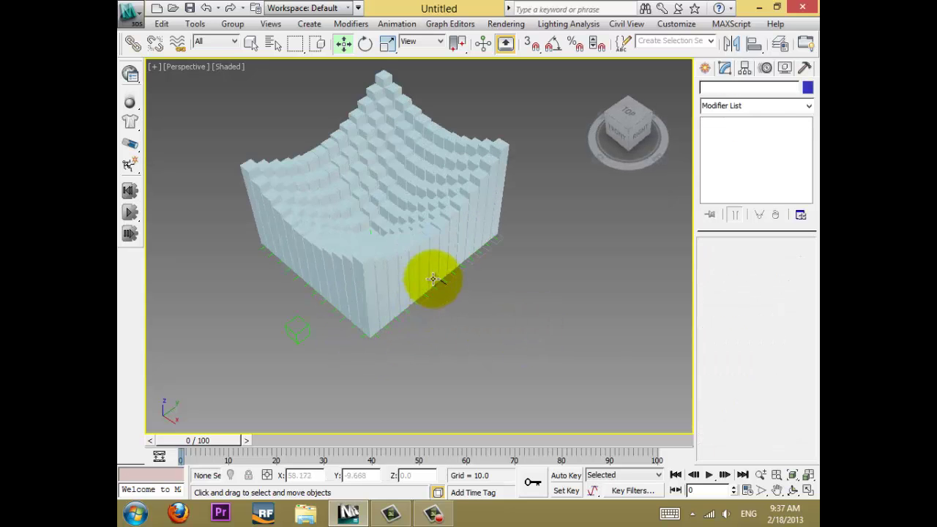
{"action": "middle_click_drag", "start_coordinate": [429, 277], "coordinate": [498, 334]}
{"action": "scroll", "coordinate": [558, 293], "scroll_direction": "up", "scroll_amount": 2}
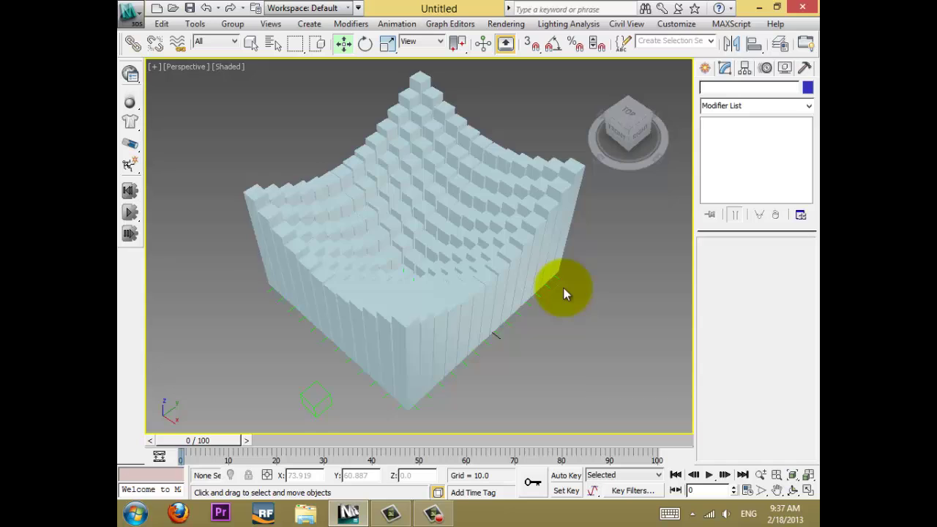
{"action": "scroll", "coordinate": [564, 294], "scroll_direction": "down", "scroll_amount": 2}
{"action": "mouse_move", "coordinate": [561, 310]}
{"action": "middle_mouse_down", "text": "alt"}
{"action": "mouse_move", "coordinate": [523, 297]}
{"action": "mouse_move", "coordinate": [554, 311]}
{"action": "middle_mouse_up", "text": "alt"}
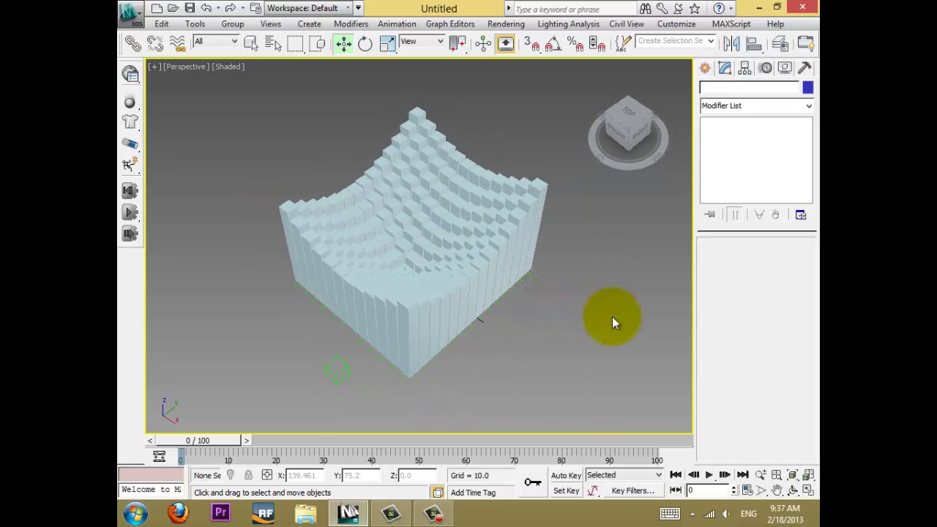
{"action": "middle_click_drag", "start_coordinate": [613, 318], "coordinate": [593, 314]}
{"action": "left_click", "coordinate": [332, 369]}
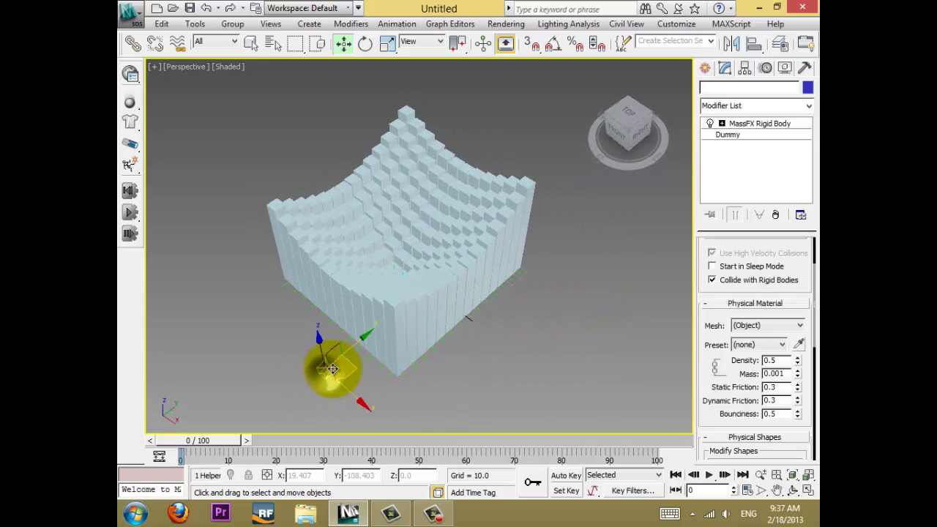
{"action": "left_click_drag", "start_coordinate": [349, 364], "coordinate": [377, 413]}
{"action": "left_click", "coordinate": [487, 389]}
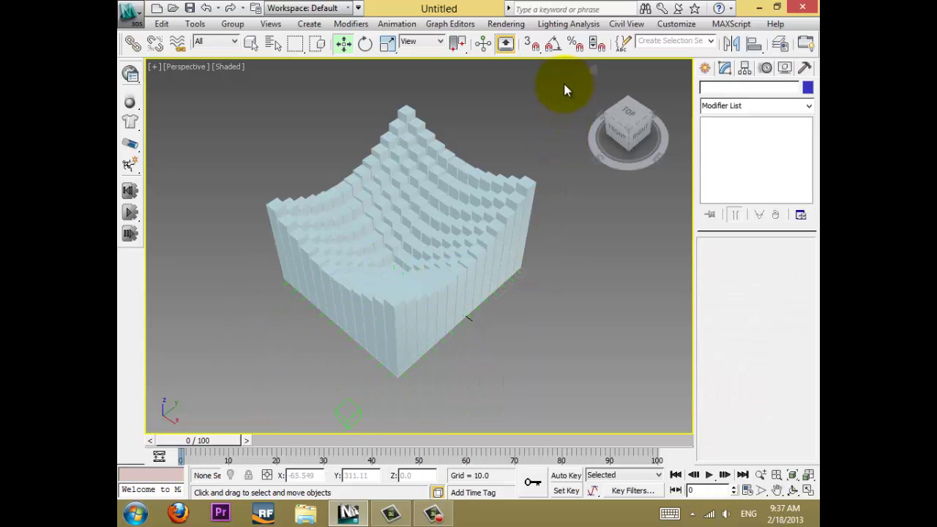
Delete all scene objects and draw a tall Box001 measuring 10.016 × 9.108 × 54.592.
{"action": "key", "text": "ctrl+a"}
{"action": "key", "text": "Delete"}
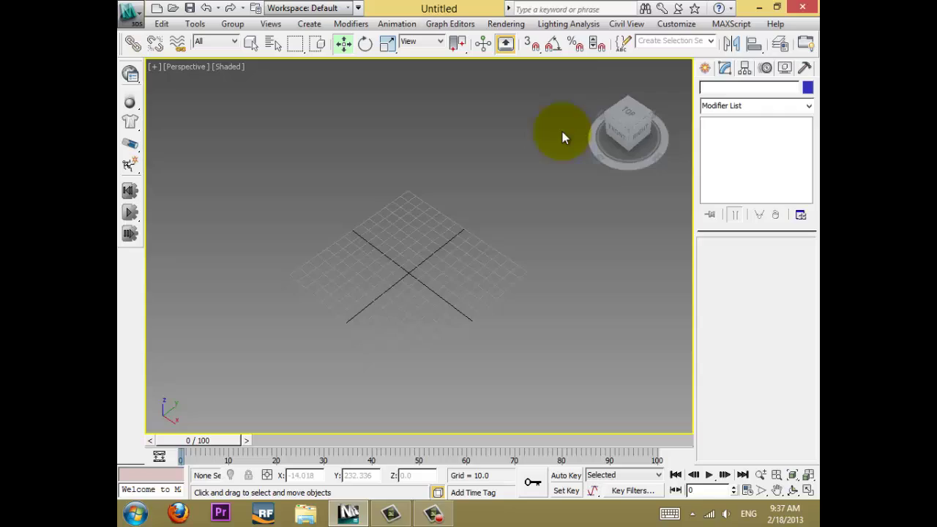
{"action": "middle_click_drag", "start_coordinate": [589, 69], "coordinate": [498, 183], "text": "alt"}
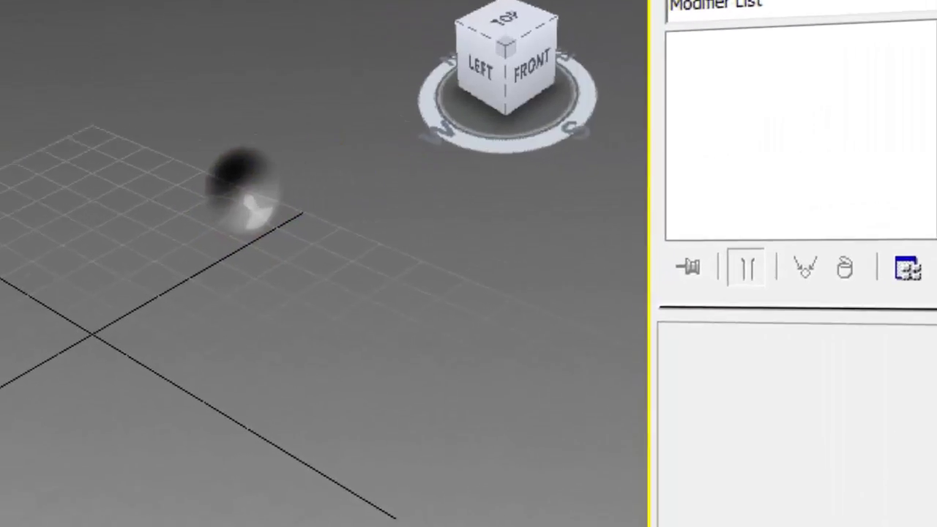
{"action": "left_click", "coordinate": [645, 91]}
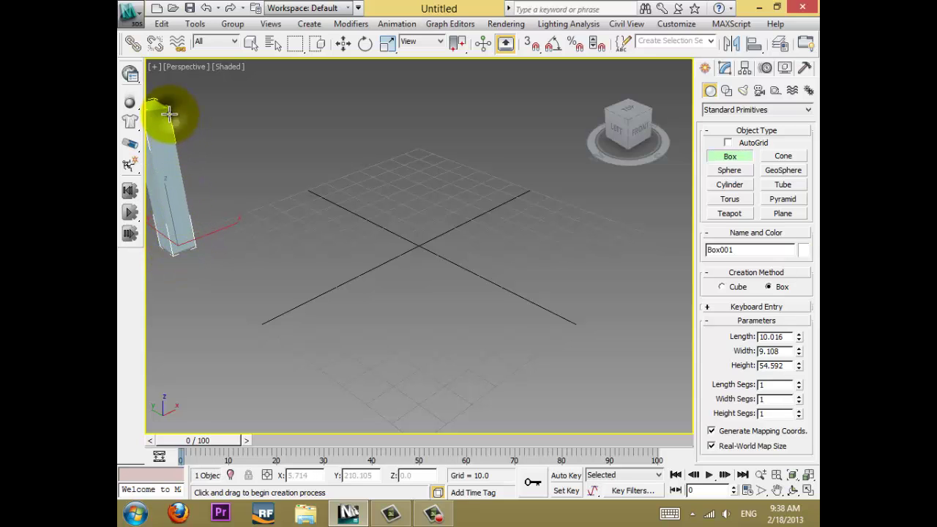
{"action": "middle_click_drag", "start_coordinate": [168, 114], "coordinate": [276, 130]}
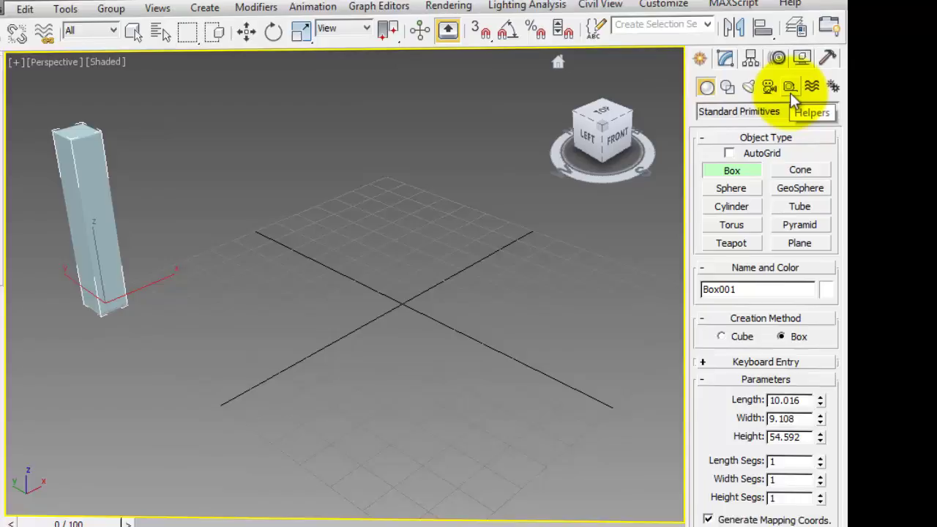
Create an ExposeTm helper, ExposeTransform001, in the Perspective viewport.
{"action": "left_click", "coordinate": [774, 91]}
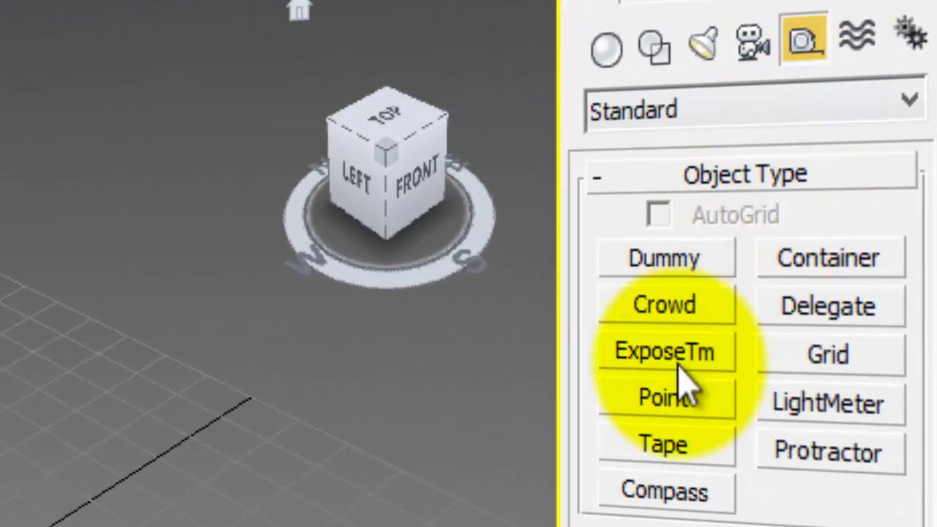
{"action": "left_click", "coordinate": [666, 359]}
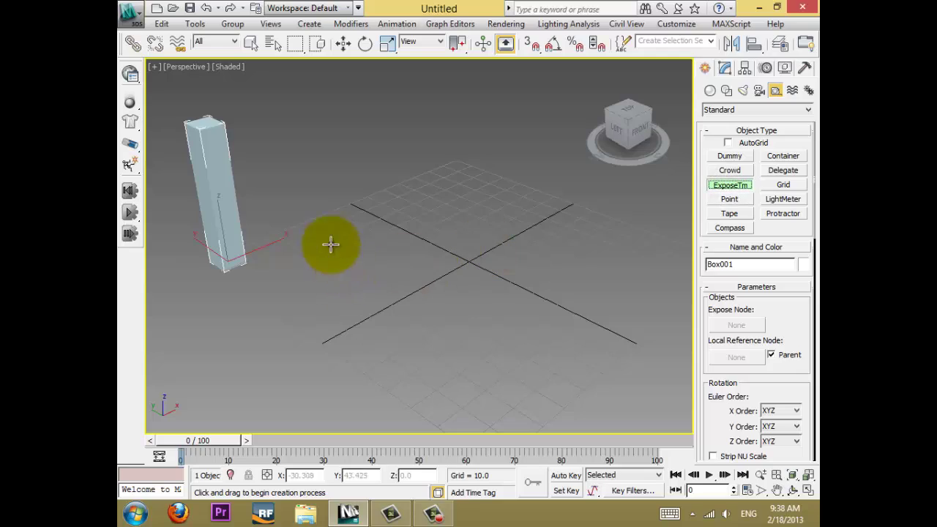
{"action": "left_click", "coordinate": [491, 204]}
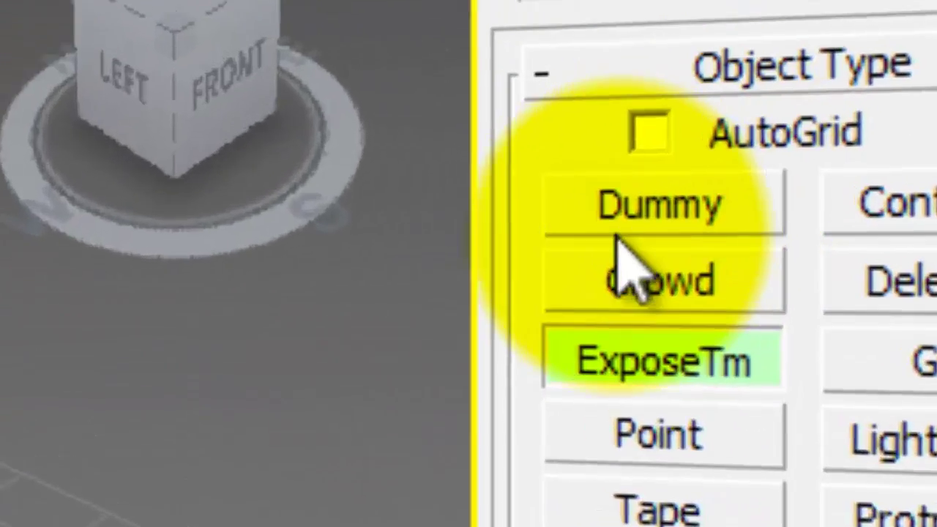
Draw a Dummy001 helper at the scene centre.
{"action": "left_click", "coordinate": [725, 159]}
{"action": "left_click_drag", "start_coordinate": [478, 292], "coordinate": [498, 311]}
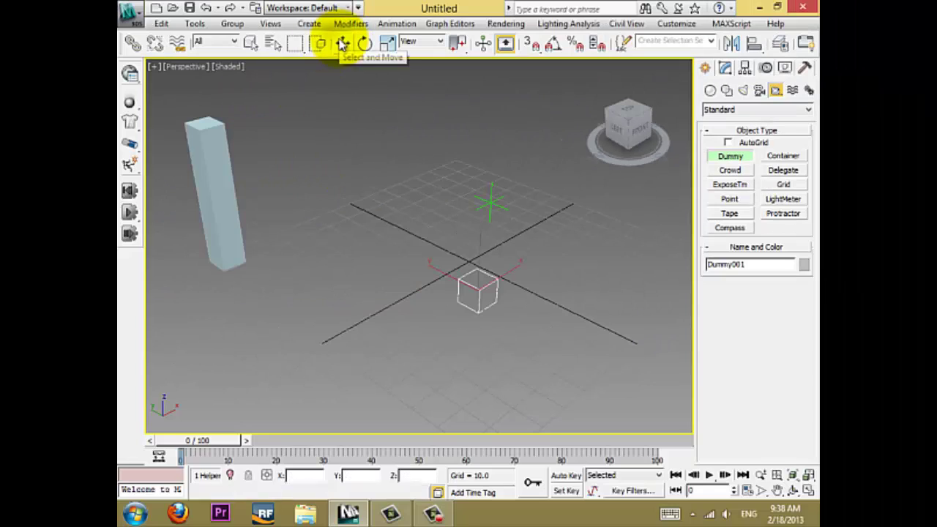
{"action": "left_click", "coordinate": [343, 44]}
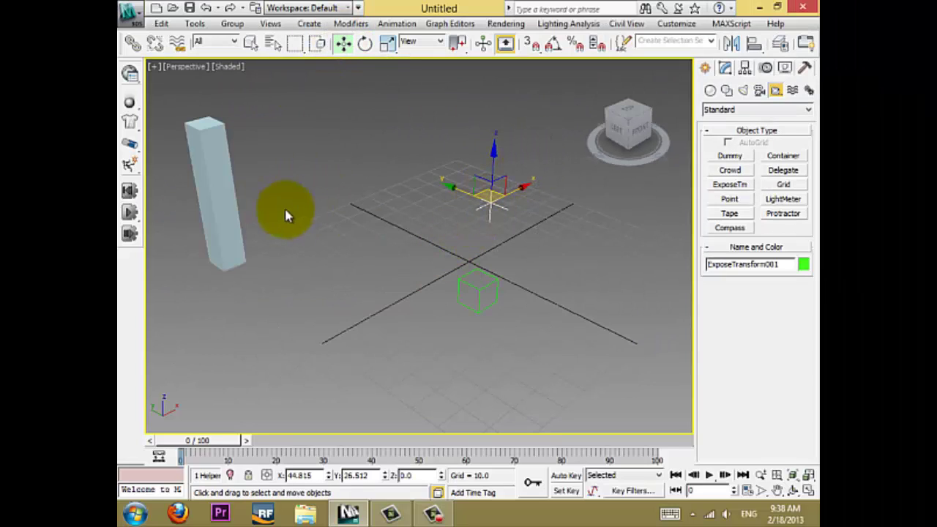
Align ExposeTransform001 to the base of Box001 using the Align tool.
{"action": "left_click", "coordinate": [755, 46]}
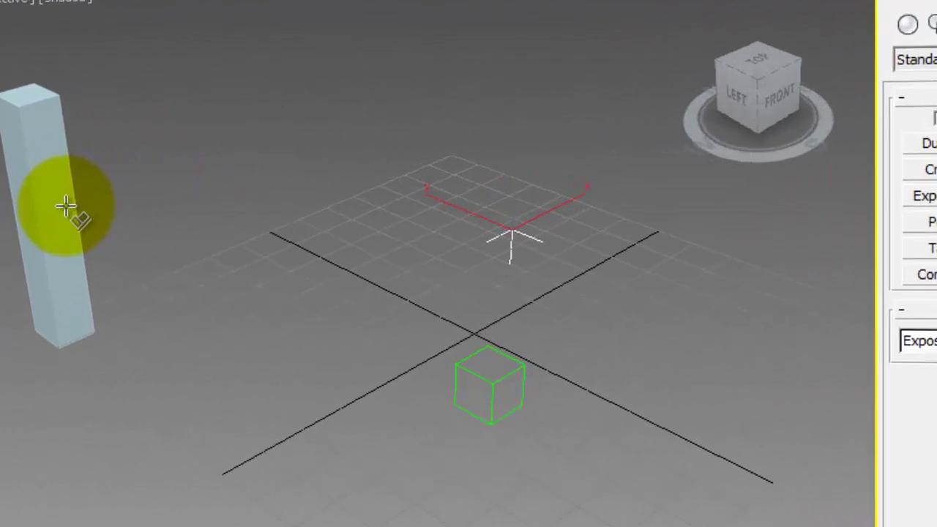
{"action": "left_click", "coordinate": [229, 185]}
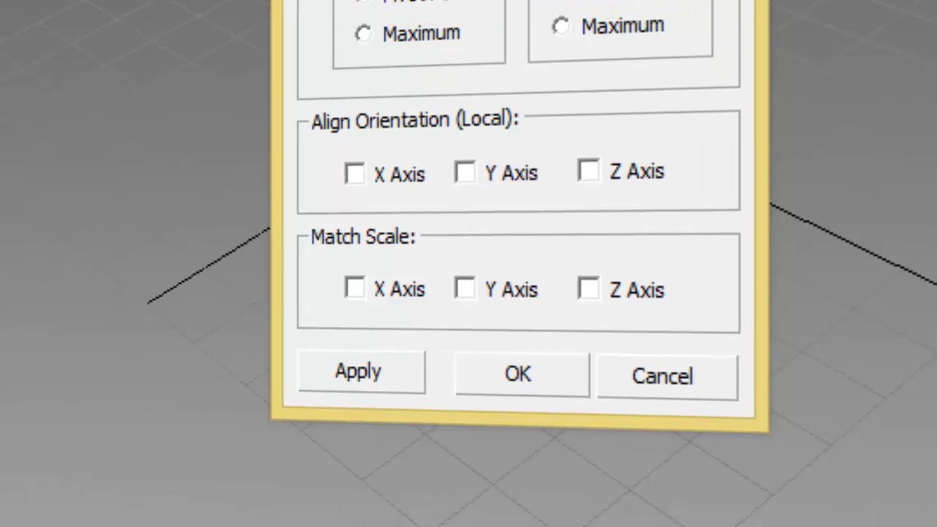
{"action": "left_click", "coordinate": [487, 380]}
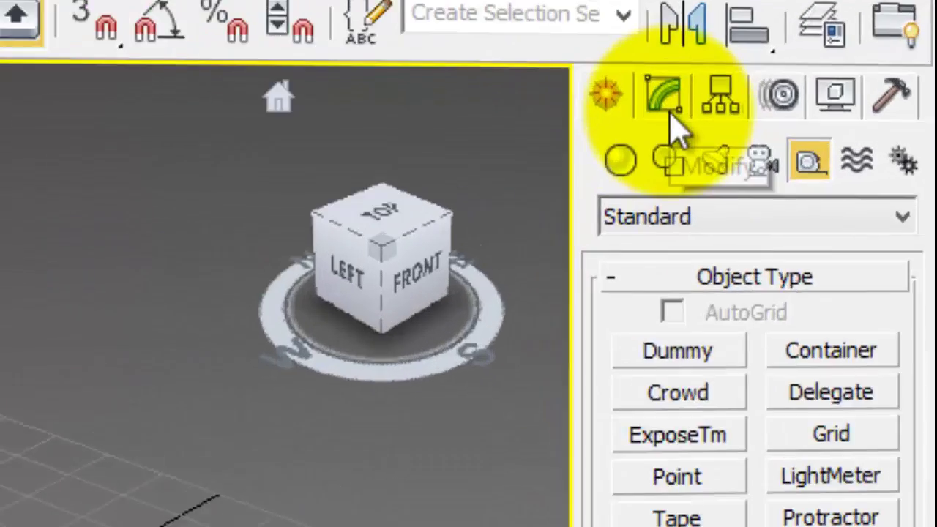
Uncheck Parent and set Expose Node to Box001 and Local Reference Node to Dummy001.
{"action": "left_click", "coordinate": [726, 71]}
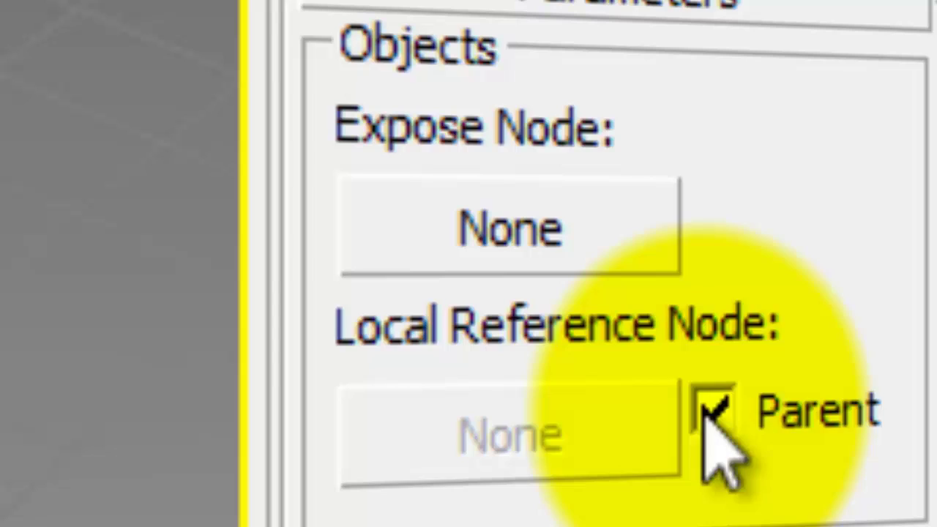
{"action": "left_click", "coordinate": [711, 412]}
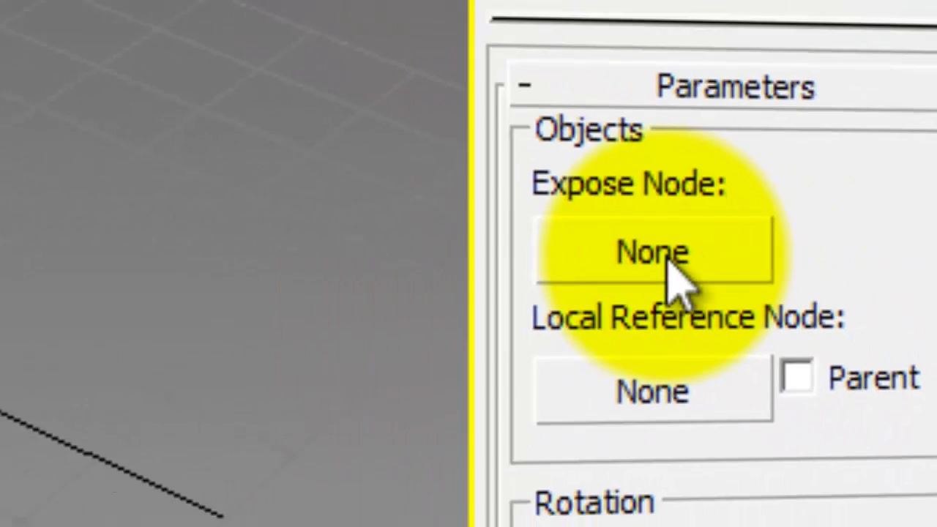
{"action": "left_click", "coordinate": [663, 260]}
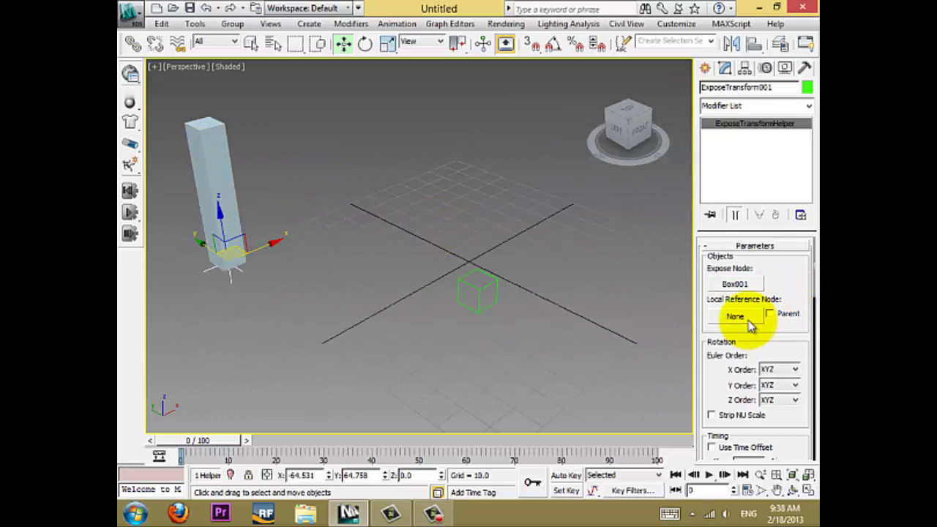
{"action": "left_click", "coordinate": [749, 323]}
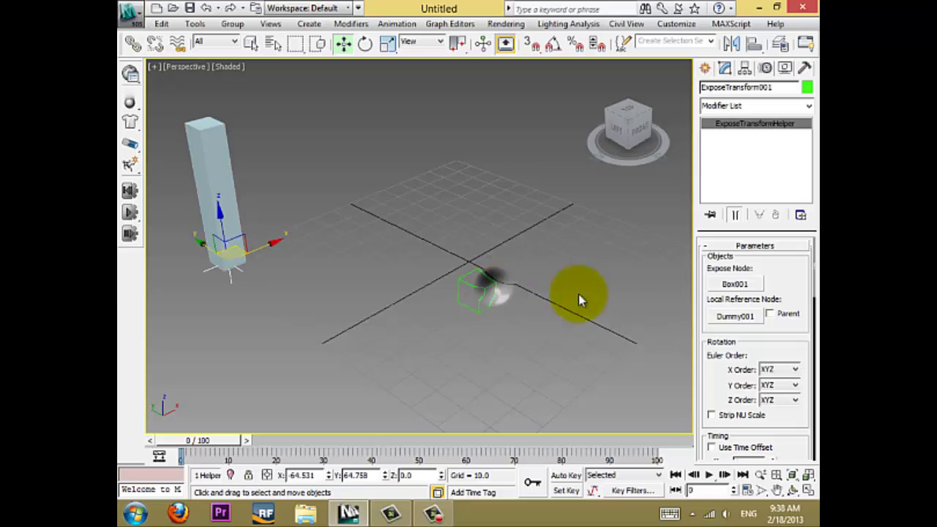
{"action": "mouse_move", "coordinate": [774, 346]}
{"action": "left_mouse_down"}
{"action": "mouse_move", "coordinate": [757, 180]}
{"action": "mouse_move", "coordinate": [762, 332]}
{"action": "left_mouse_up"}
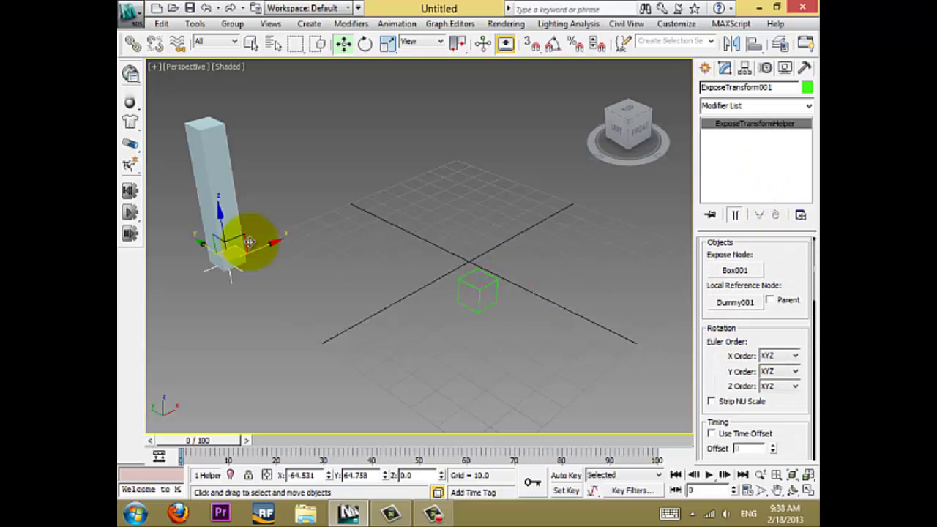
Select Box001 and start Wire Parameters from its Object > Height.
{"action": "left_click", "coordinate": [226, 151]}
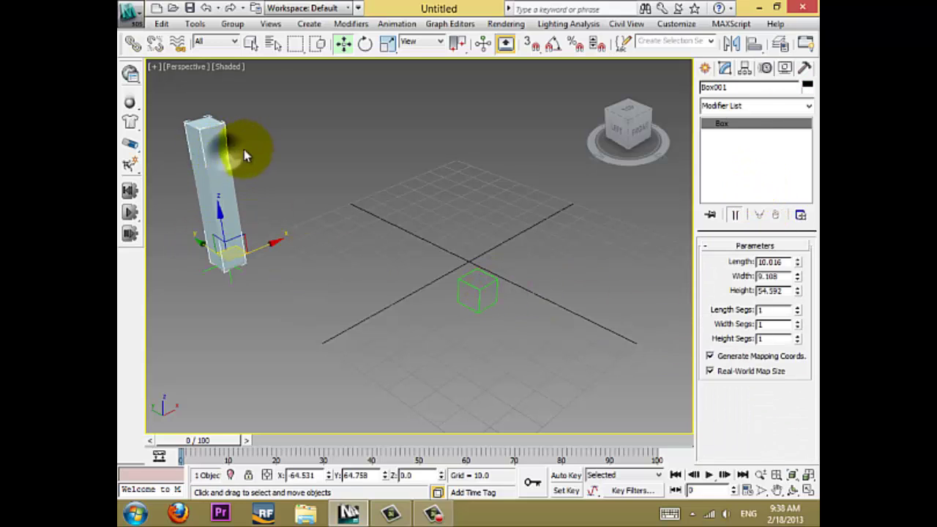
{"action": "left_click", "coordinate": [296, 184]}
{"action": "left_click", "coordinate": [228, 184]}
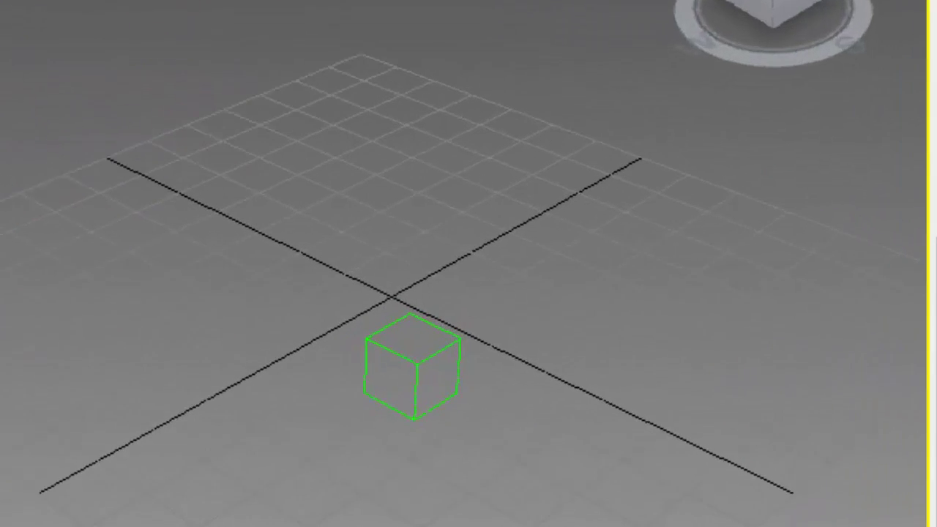
{"action": "left_click", "coordinate": [397, 24]}
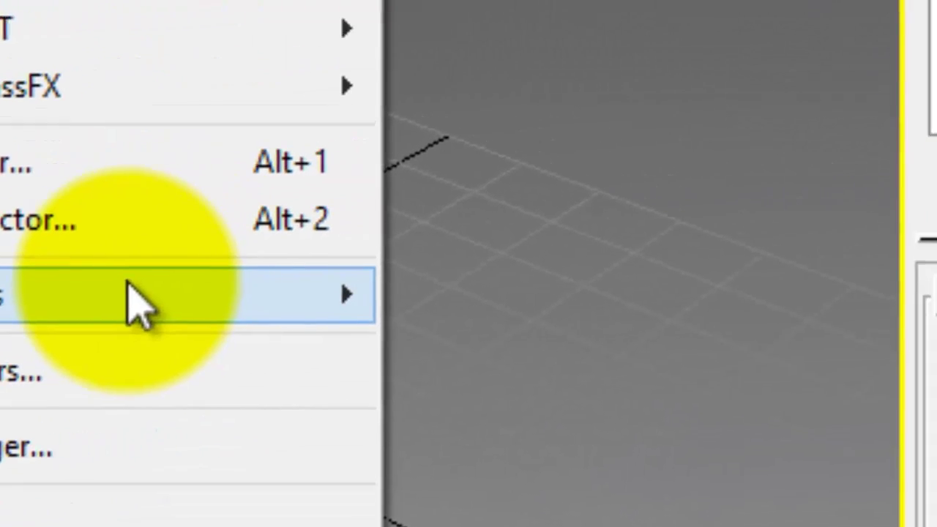
{"action": "mouse_move", "coordinate": [366, 302]}
{"action": "left_click", "coordinate": [513, 302]}
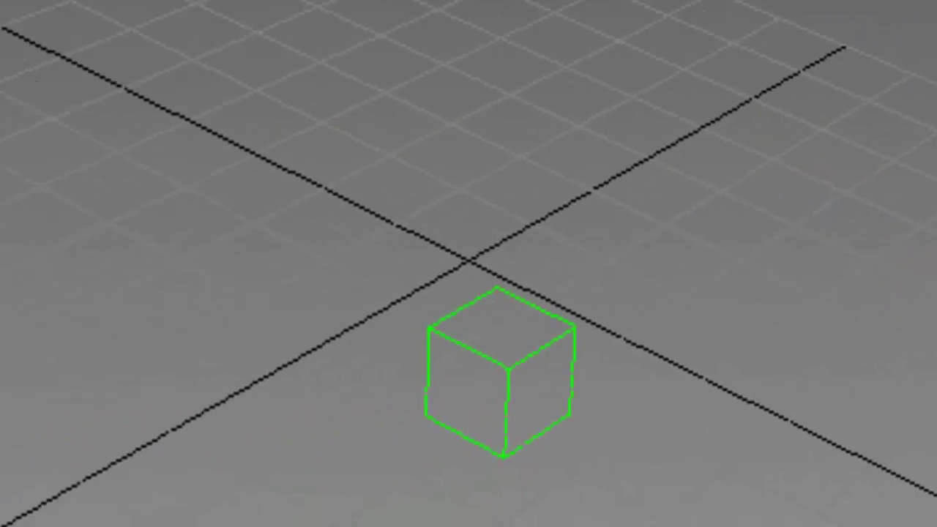
{"action": "mouse_move", "coordinate": [241, 219]}
{"action": "left_click", "coordinate": [703, 382]}
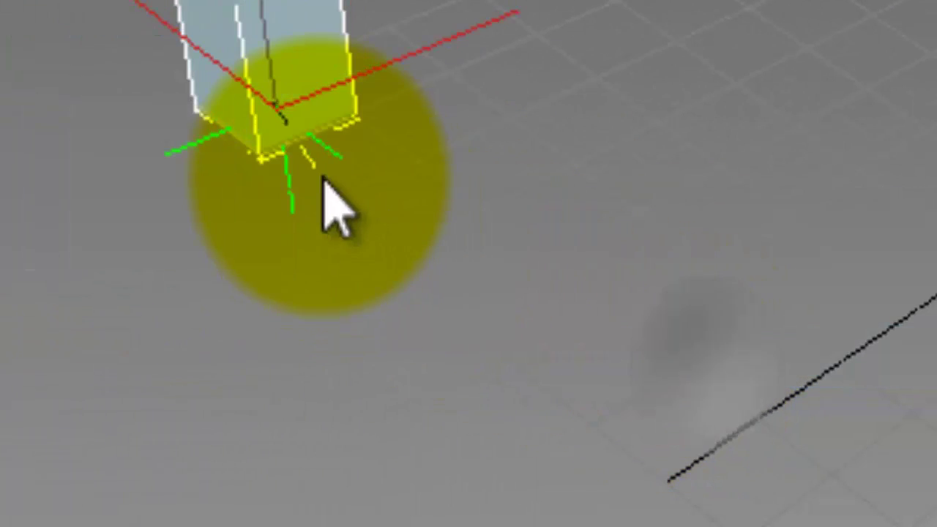
Pick ExposeTransform001's Distance and set it to drive Box001's Height.
{"action": "left_click", "coordinate": [339, 157]}
{"action": "mouse_move", "coordinate": [413, 219]}
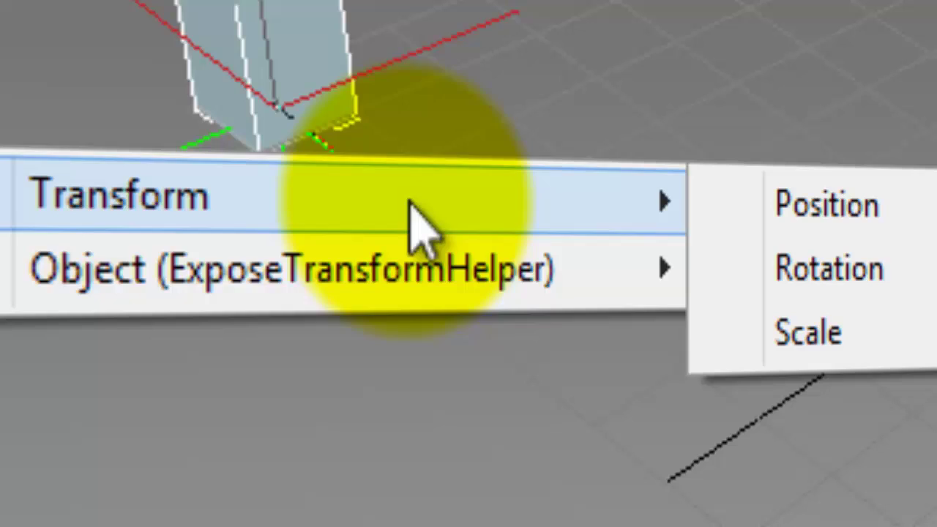
{"action": "mouse_move", "coordinate": [388, 287]}
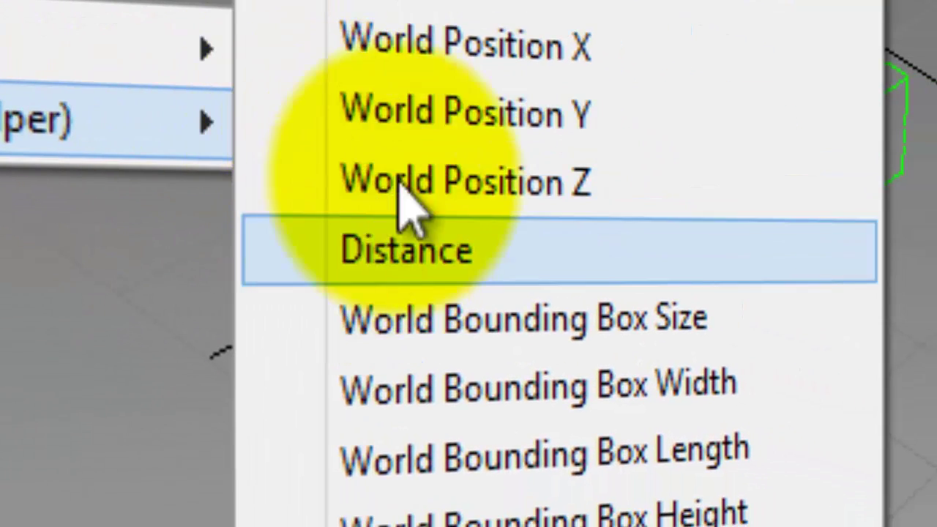
{"action": "left_click", "coordinate": [404, 245]}
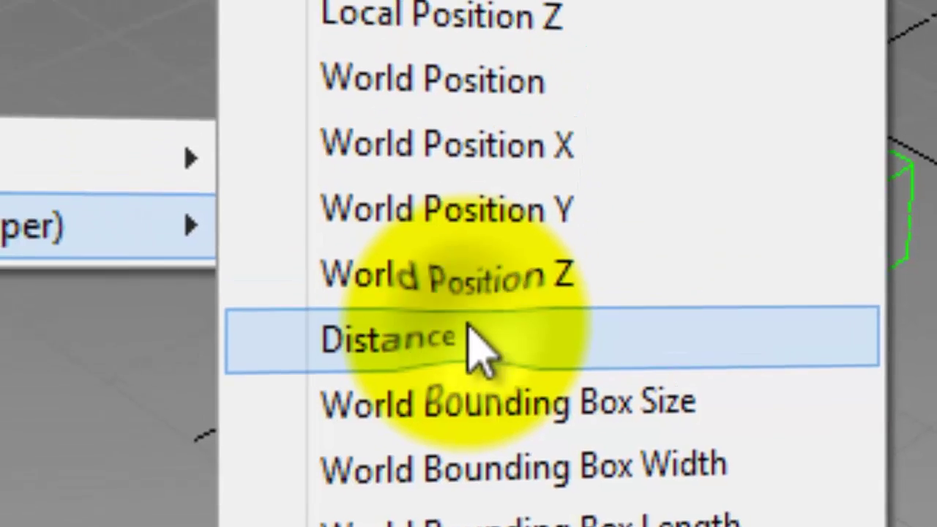
{"action": "left_click", "coordinate": [485, 243]}
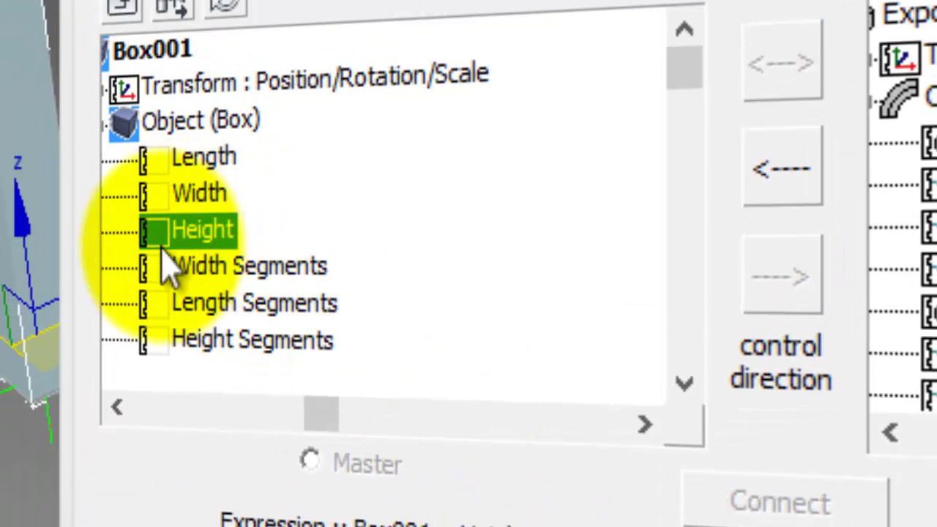
{"action": "left_click", "coordinate": [775, 184]}
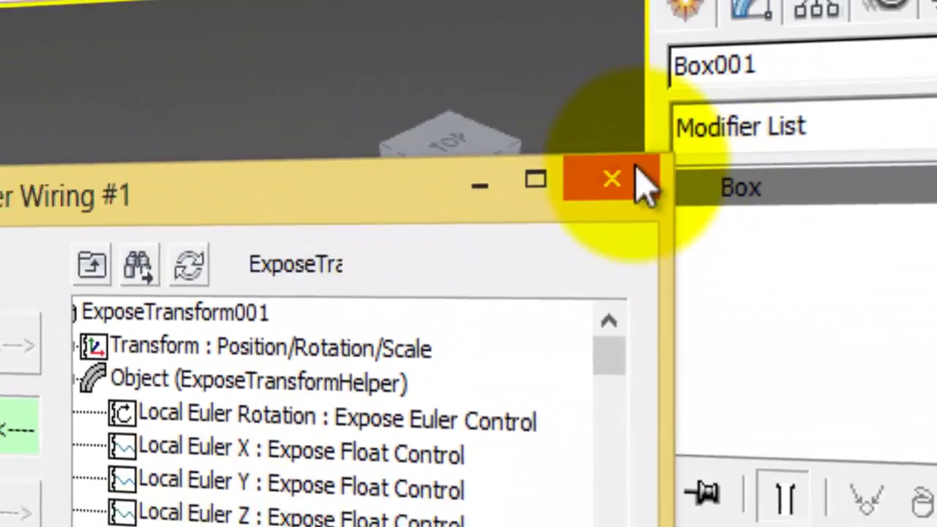
Move Dummy001 close to Box001, undoing a first try, and zoom out to see the column shrink.
{"action": "left_click", "coordinate": [597, 185]}
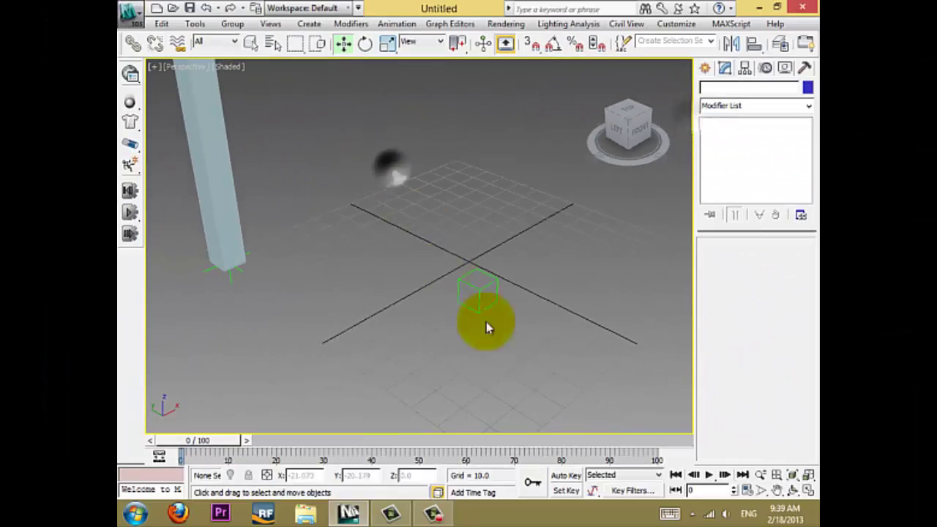
{"action": "left_click_drag", "start_coordinate": [473, 281], "coordinate": [433, 268]}
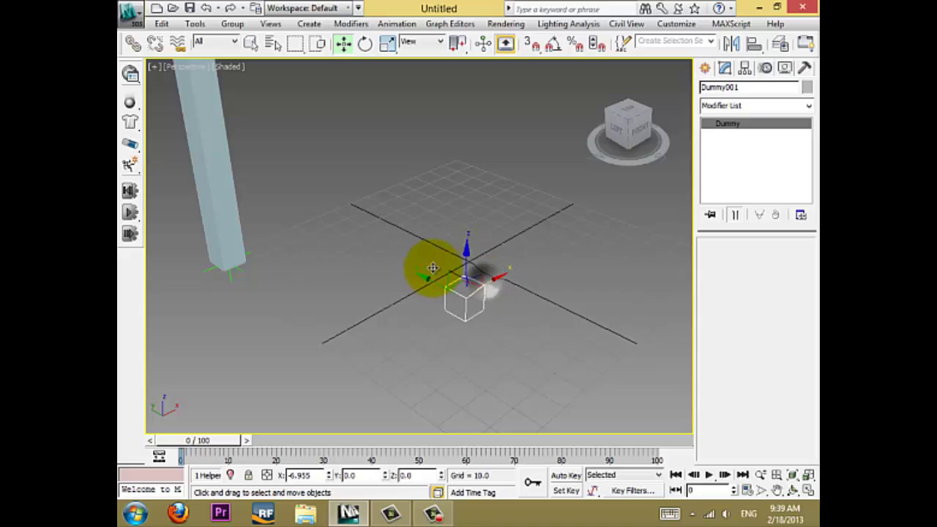
{"action": "left_click", "coordinate": [189, 9]}
{"action": "left_click", "coordinate": [486, 277]}
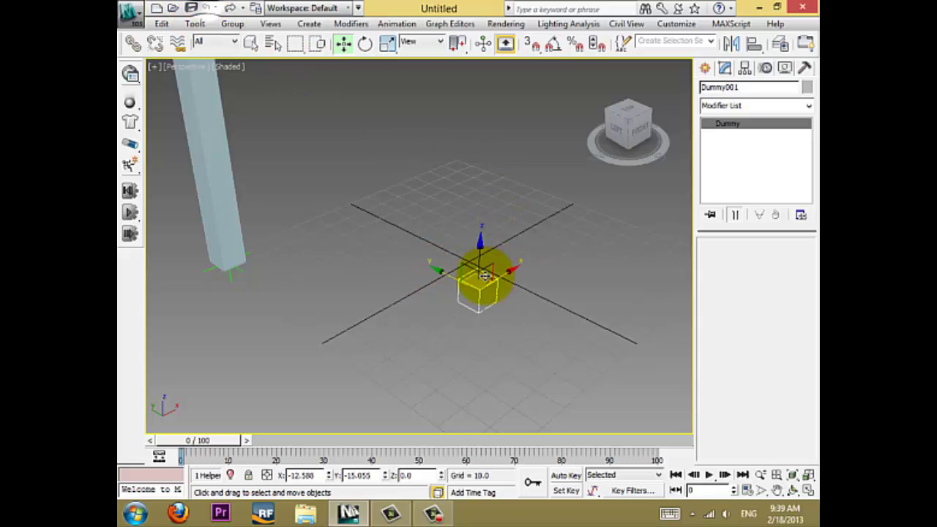
{"action": "left_click_drag", "start_coordinate": [483, 282], "coordinate": [322, 165]}
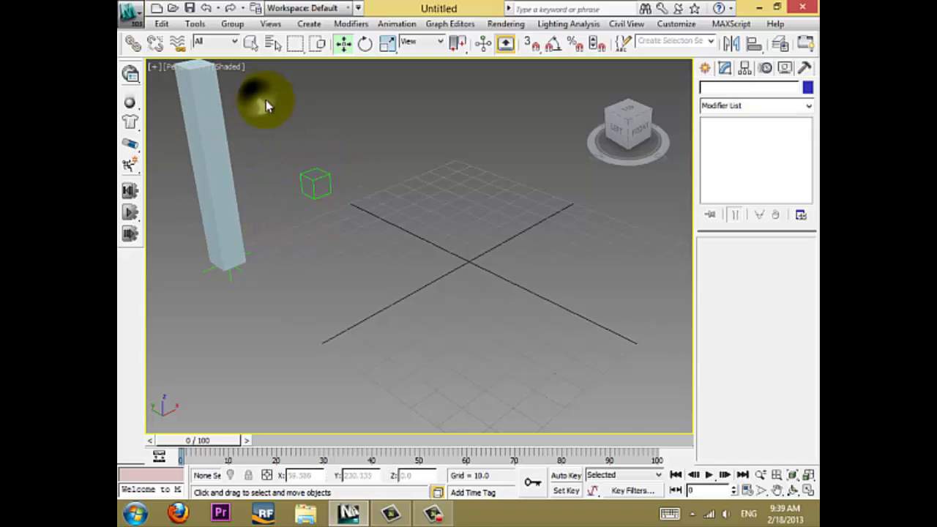
{"action": "scroll", "coordinate": [358, 179], "scroll_direction": "down", "scroll_amount": 5}
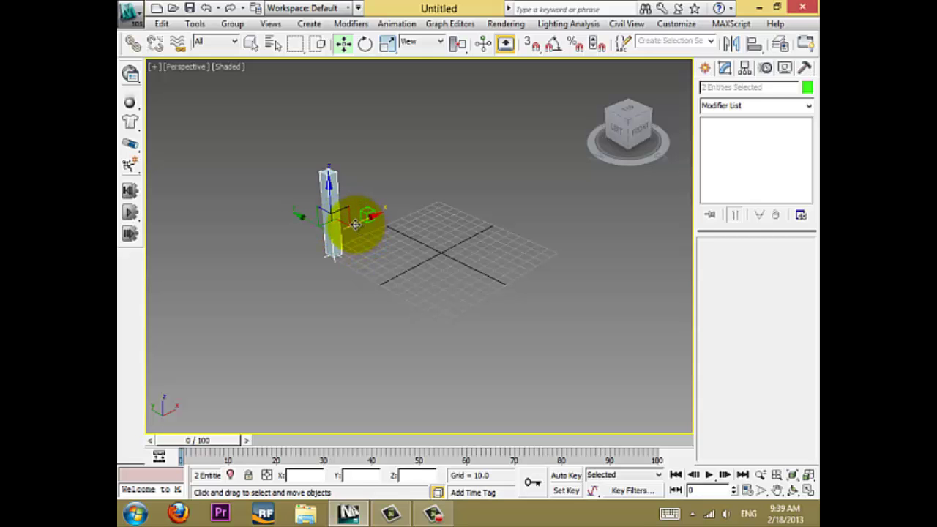
Clone the column and its ExposeTm helper along X as 10 independent copies.
{"action": "left_click_drag", "start_coordinate": [355, 223], "coordinate": [365, 223], "text": "shift"}
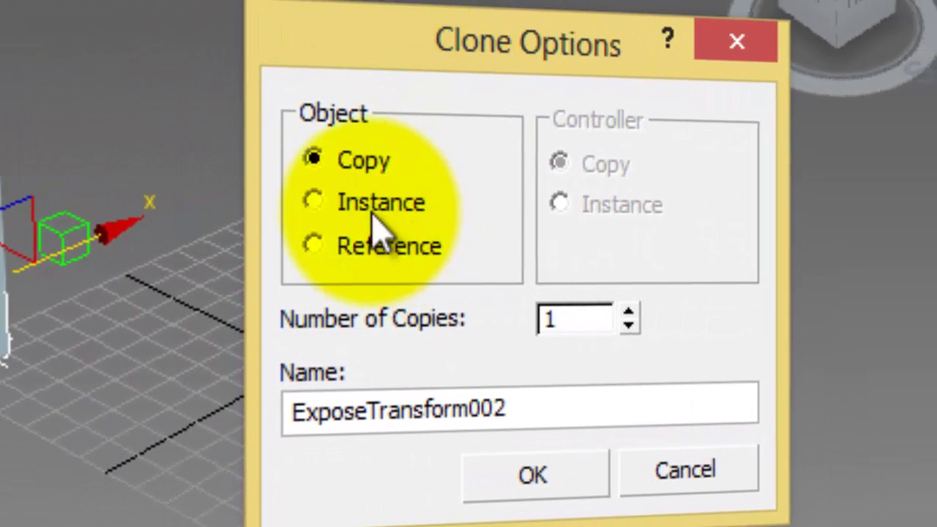
{"action": "left_click", "coordinate": [308, 302]}
{"action": "left_click", "coordinate": [387, 208]}
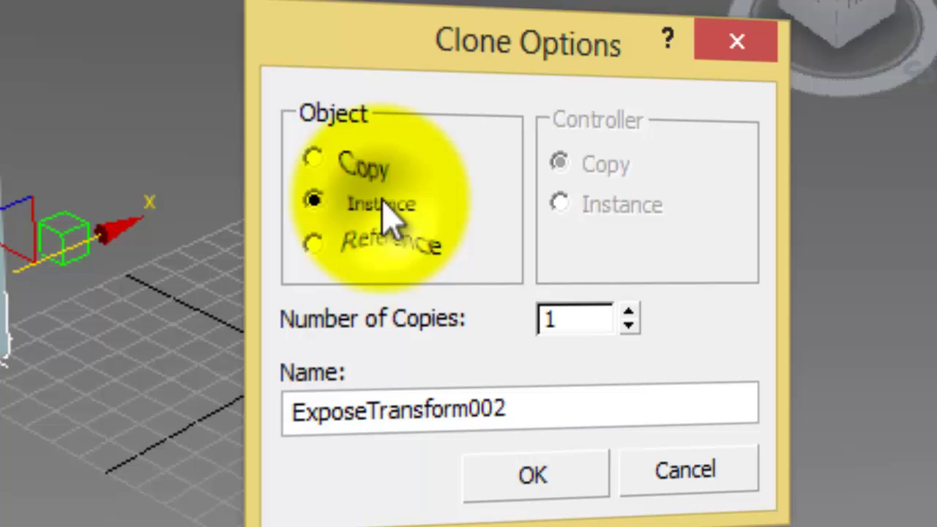
{"action": "left_click", "coordinate": [360, 170]}
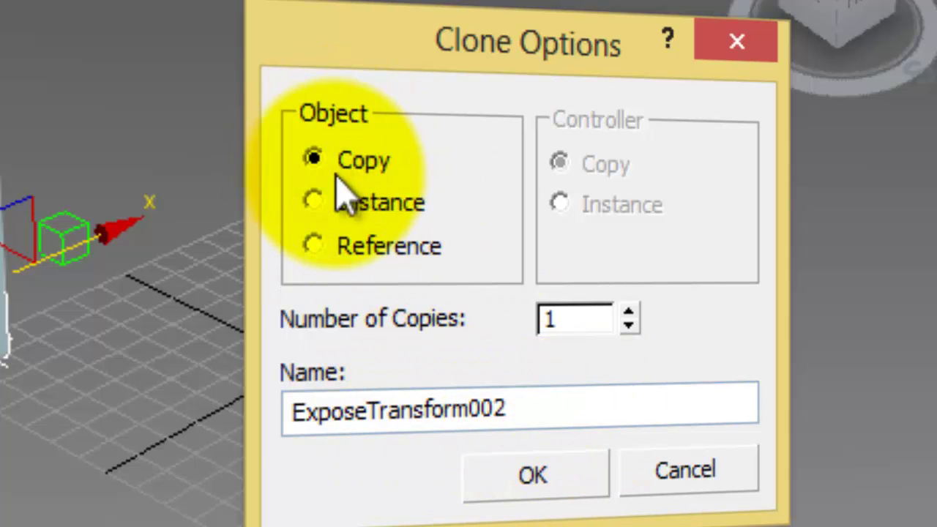
{"action": "mouse_move", "coordinate": [628, 319]}
{"action": "left_mouse_down"}
{"action": "mouse_move", "coordinate": [640, 268]}
{"action": "mouse_move", "coordinate": [644, 318]}
{"action": "left_mouse_up"}
{"action": "left_click", "coordinate": [629, 314]}
{"action": "left_click", "coordinate": [569, 480]}
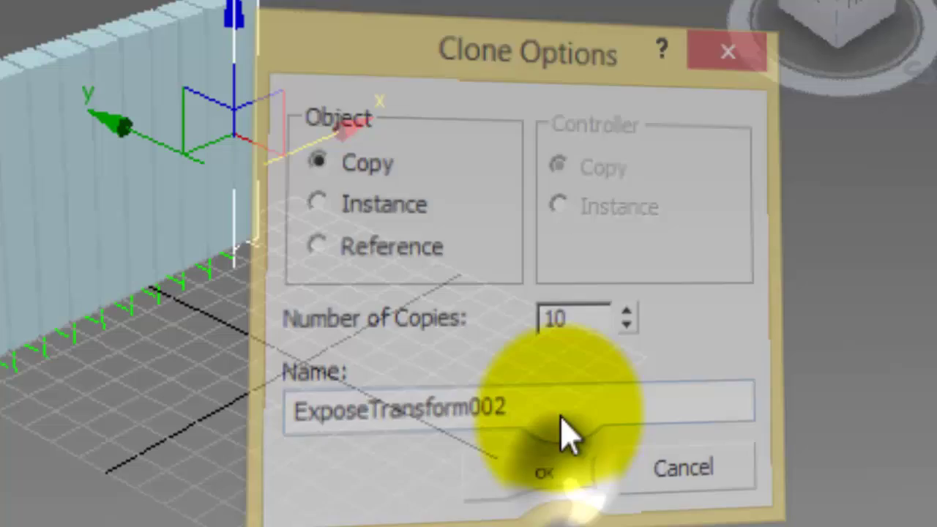
{"action": "left_click", "coordinate": [649, 286]}
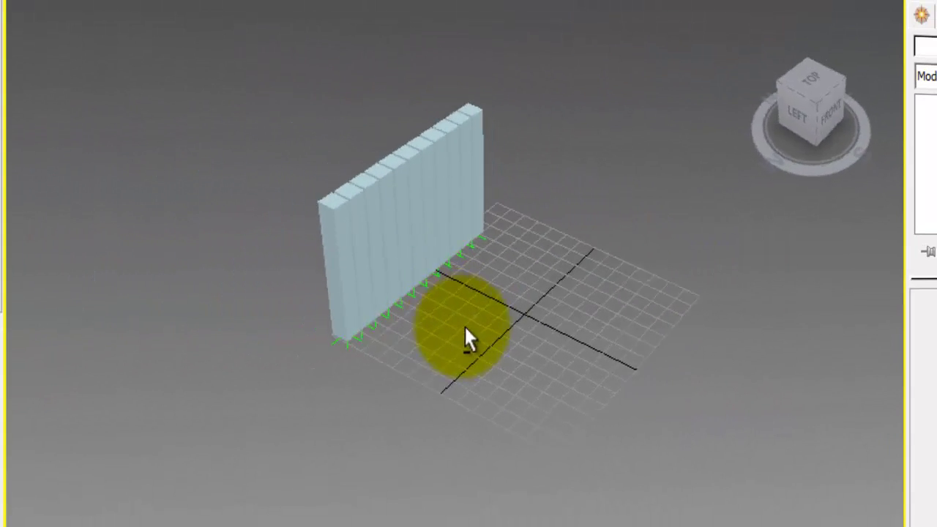
Orbit the view and box-select the whole row of eleven columns.
{"action": "middle_click_drag", "start_coordinate": [466, 328], "coordinate": [569, 330], "text": "alt"}
{"action": "left_click_drag", "start_coordinate": [408, 93], "coordinate": [477, 426]}
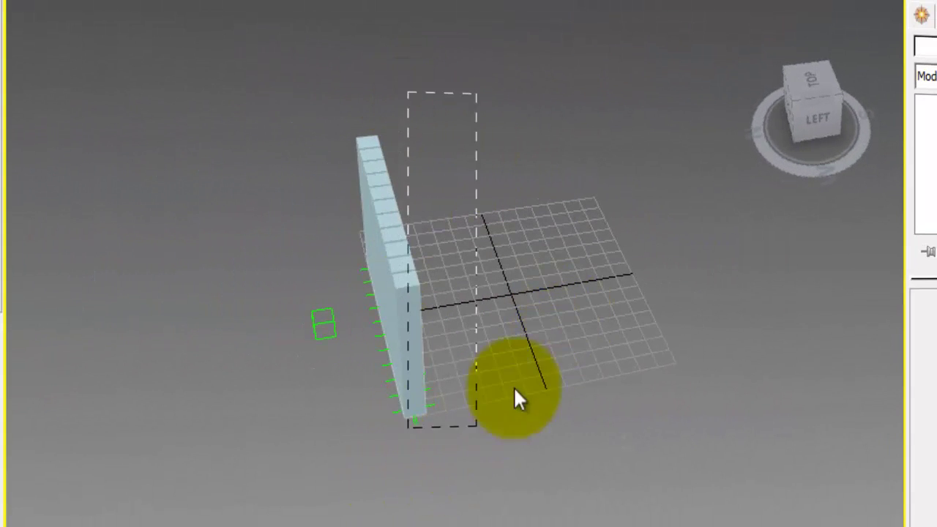
{"action": "middle_click_drag", "start_coordinate": [514, 392], "coordinate": [544, 229], "text": "alt"}
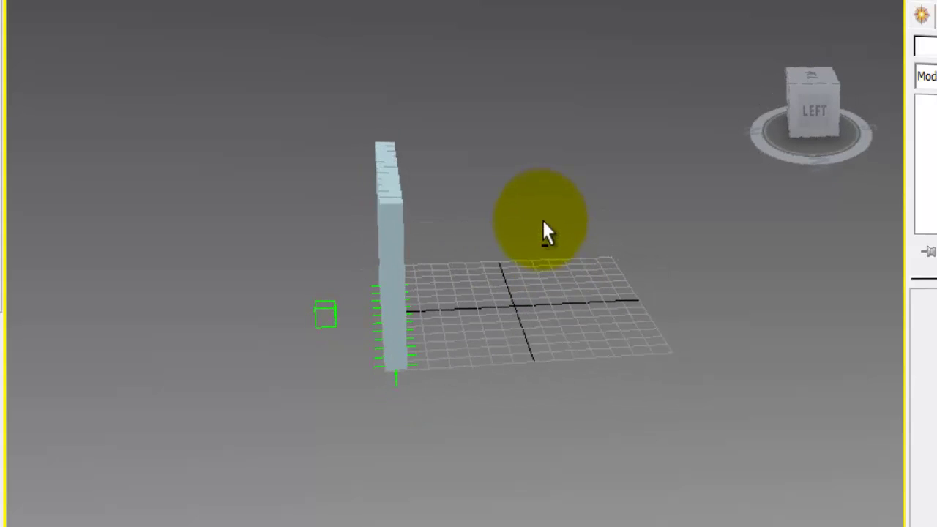
{"action": "left_click_drag", "start_coordinate": [444, 69], "coordinate": [359, 469]}
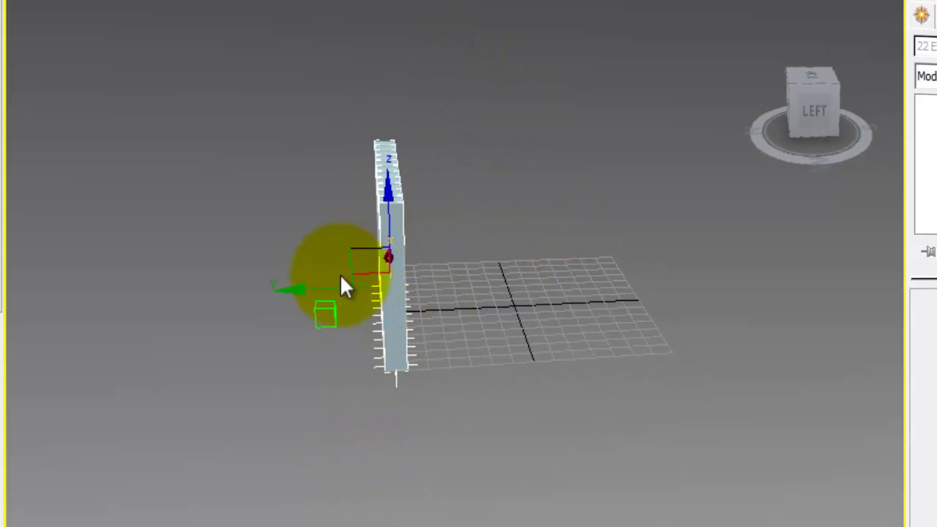
Clone the row sideways as 10 copies, then nudge Dummy001 to ripple the heights.
{"action": "left_click_drag", "start_coordinate": [320, 288], "coordinate": [345, 284], "text": "shift"}
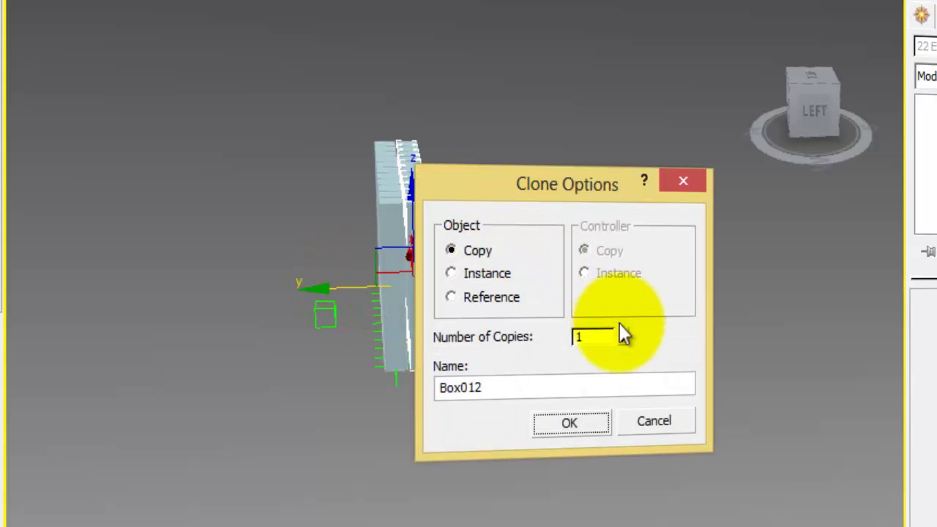
{"action": "left_click_drag", "start_coordinate": [623, 333], "coordinate": [623, 334]}
{"action": "left_click", "coordinate": [583, 426]}
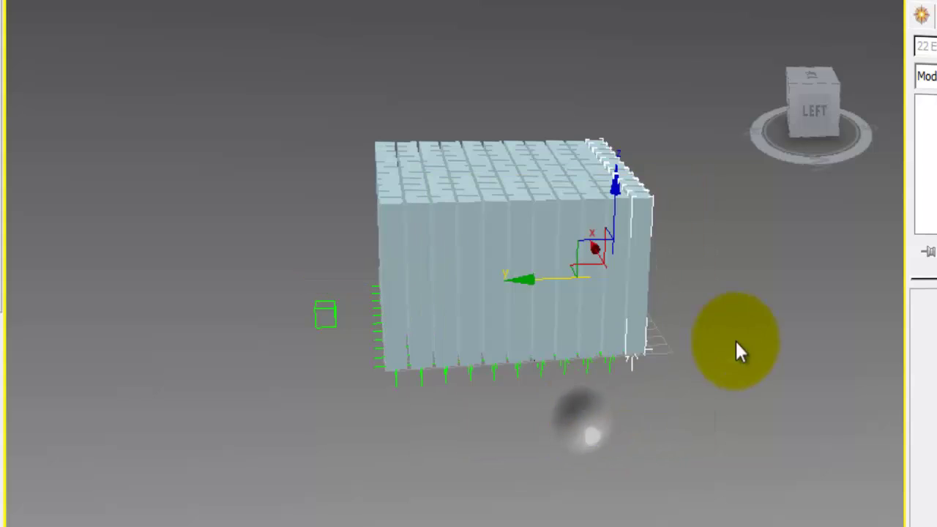
{"action": "left_click", "coordinate": [326, 320]}
{"action": "left_click_drag", "start_coordinate": [328, 324], "coordinate": [348, 321]}
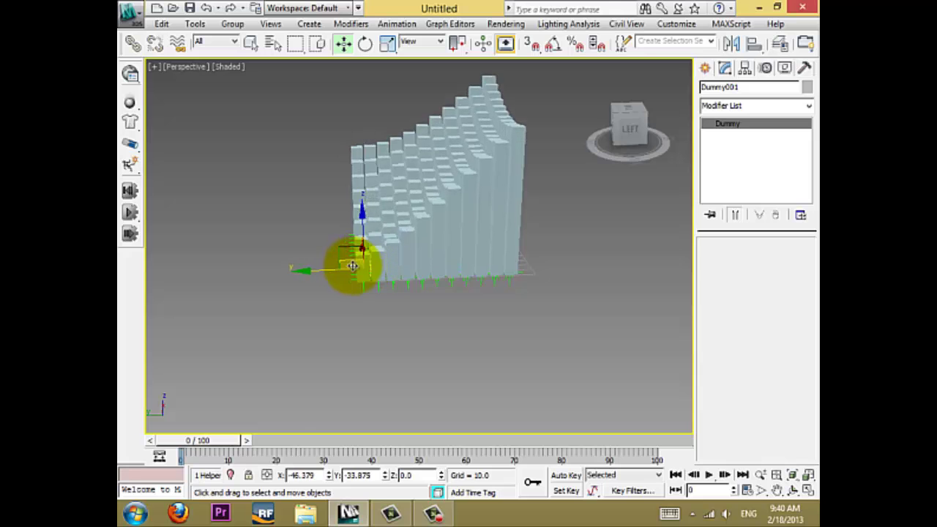
Nudge Dummy001 further and orbit to a corner view of the column block.
{"action": "left_click_drag", "start_coordinate": [353, 266], "coordinate": [395, 279]}
{"action": "middle_click_drag", "start_coordinate": [395, 279], "coordinate": [449, 273], "text": "alt"}
{"action": "scroll", "coordinate": [445, 271], "scroll_direction": "up", "scroll_amount": 5}
{"action": "scroll", "coordinate": [456, 286], "scroll_direction": "down", "scroll_amount": 8}
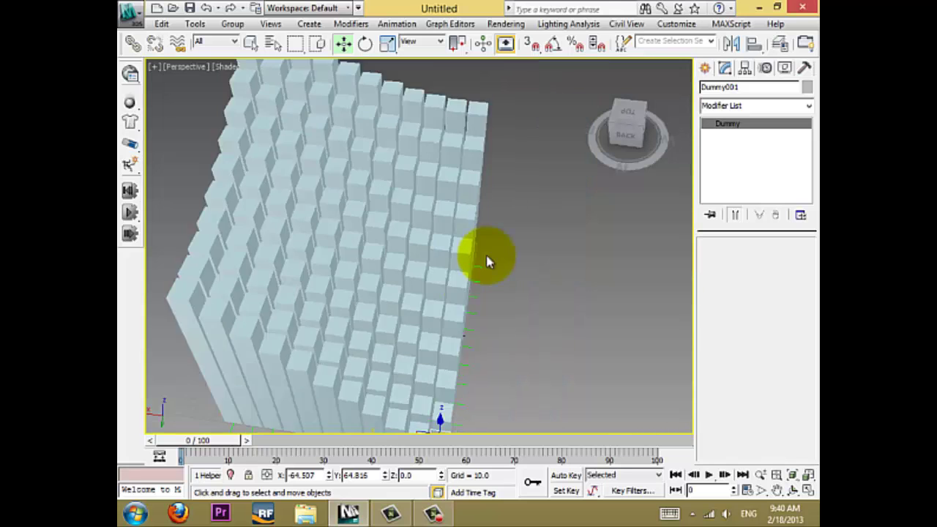
{"action": "middle_click_drag", "start_coordinate": [489, 262], "coordinate": [444, 327], "text": "alt"}
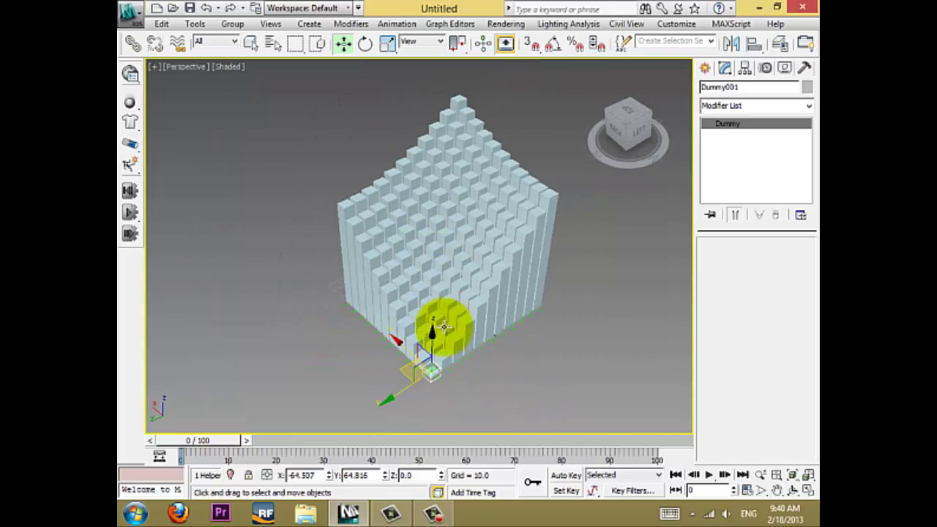
Move Dummy001 to the near corner so columns climb toward the far corner, keeping it selected.
{"action": "left_click_drag", "start_coordinate": [403, 369], "coordinate": [396, 268]}
{"action": "left_click_drag", "start_coordinate": [422, 316], "coordinate": [403, 369]}
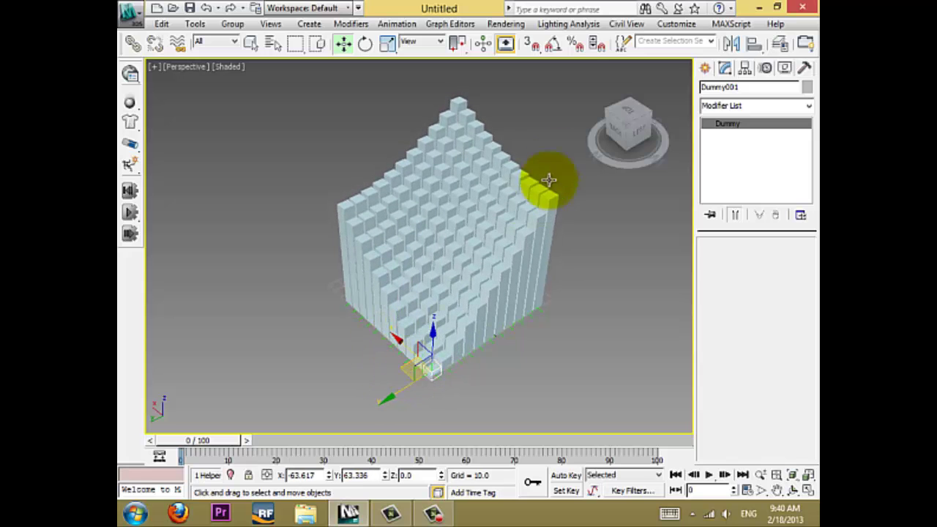
{"action": "left_click", "coordinate": [564, 151]}
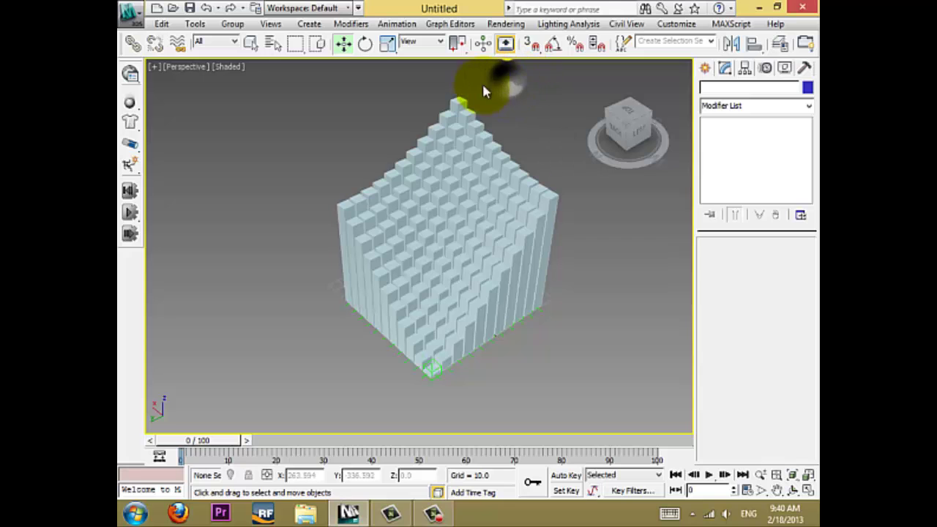
{"action": "left_click", "coordinate": [431, 363]}
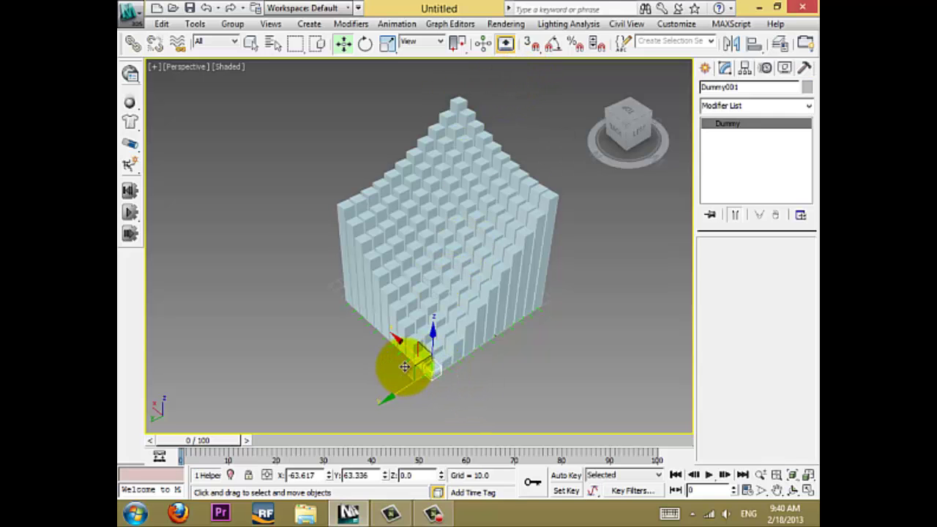
Drag Dummy001 just below ground at the near corner, curving column tops into a bowl.
{"action": "left_click_drag", "start_coordinate": [405, 366], "coordinate": [387, 273]}
{"action": "left_click_drag", "start_coordinate": [451, 295], "coordinate": [427, 264]}
{"action": "left_click_drag", "start_coordinate": [392, 326], "coordinate": [502, 359]}
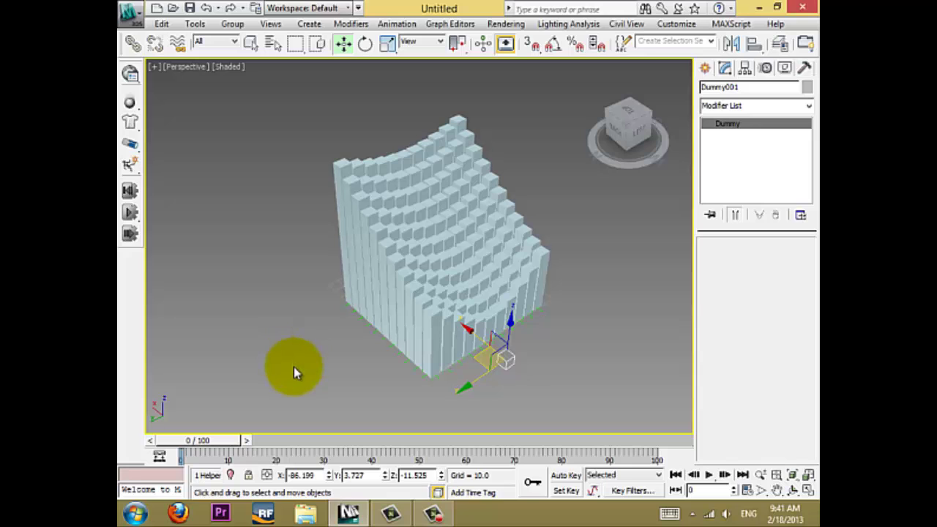
{"action": "left_click", "coordinate": [380, 97]}
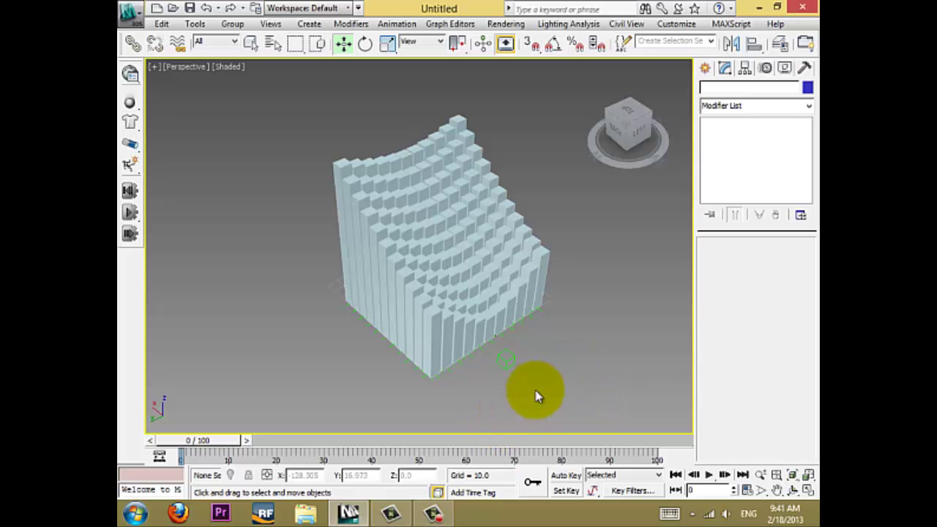
{"action": "left_click", "coordinate": [504, 357]}
{"action": "left_click", "coordinate": [541, 345]}
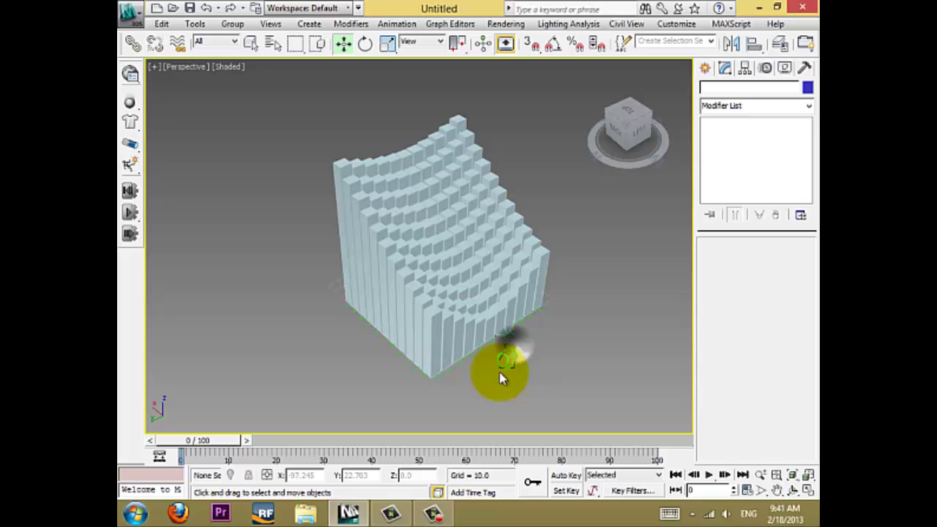
{"action": "left_click", "coordinate": [499, 372]}
{"action": "left_click", "coordinate": [550, 376]}
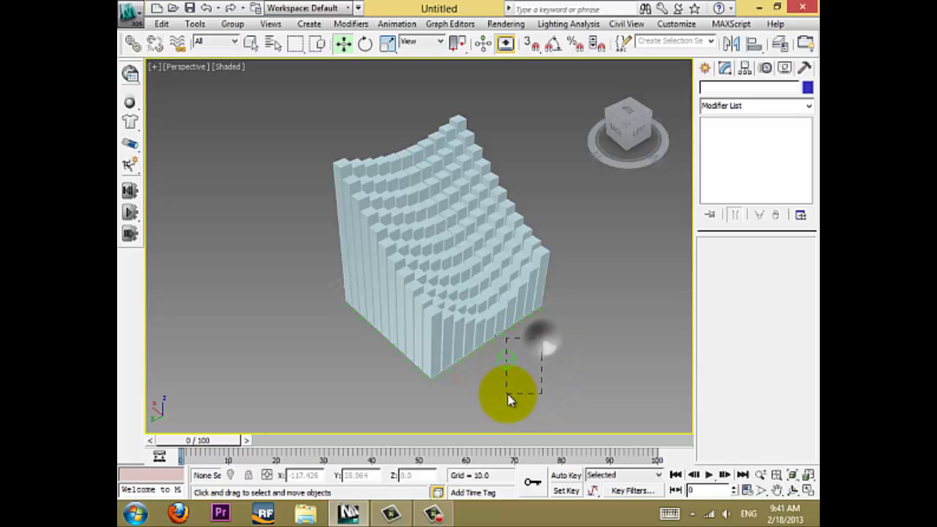
{"action": "left_click", "coordinate": [510, 398]}
{"action": "left_click", "coordinate": [586, 373]}
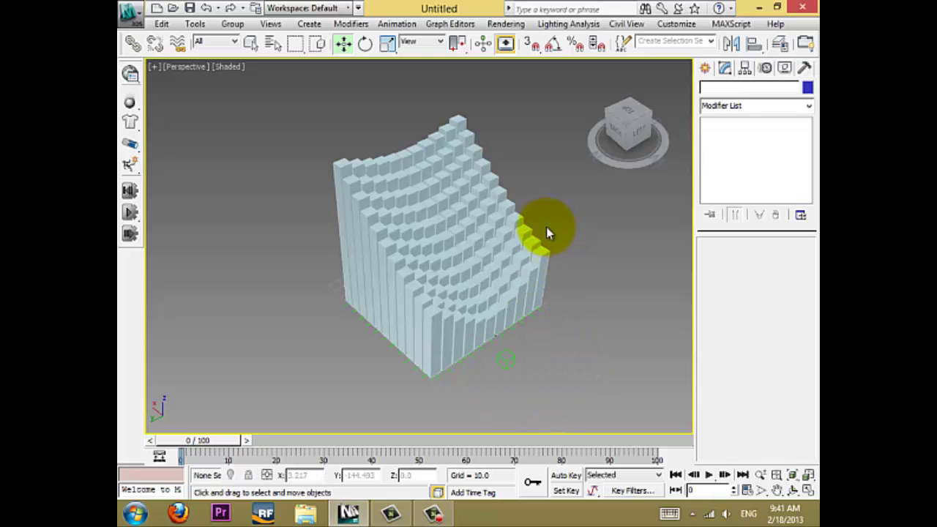
{"action": "left_click", "coordinate": [130, 16]}
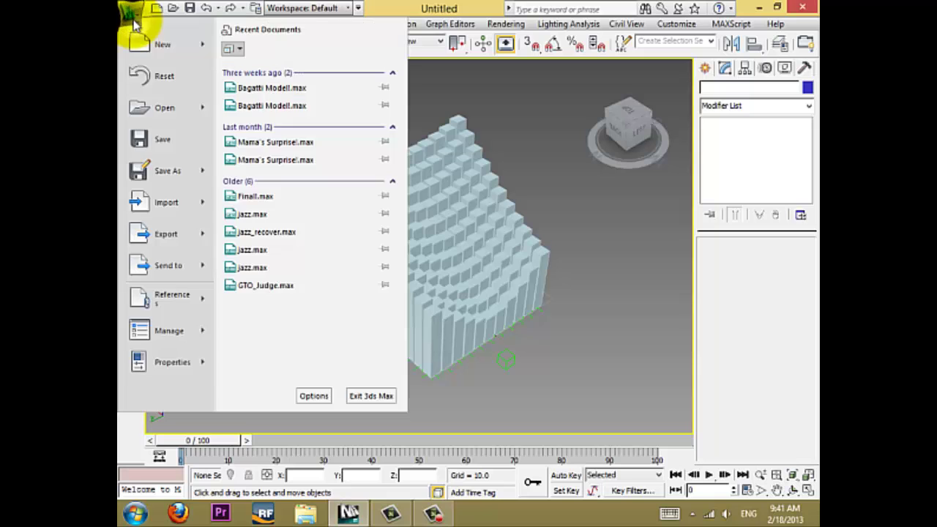
{"action": "left_click", "coordinate": [364, 127]}
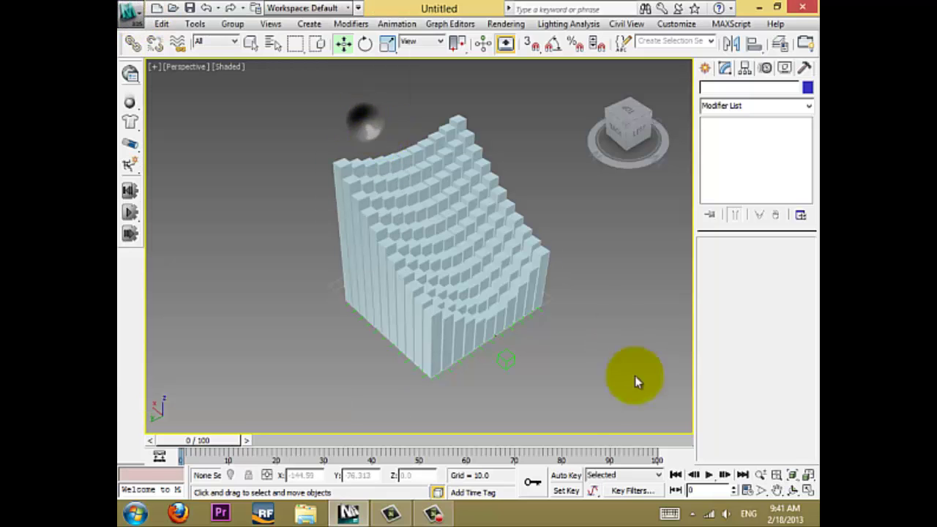
{"action": "key", "text": "Delete"}
{"action": "left_click", "coordinate": [393, 512]}
{"action": "left_click", "coordinate": [572, 368]}
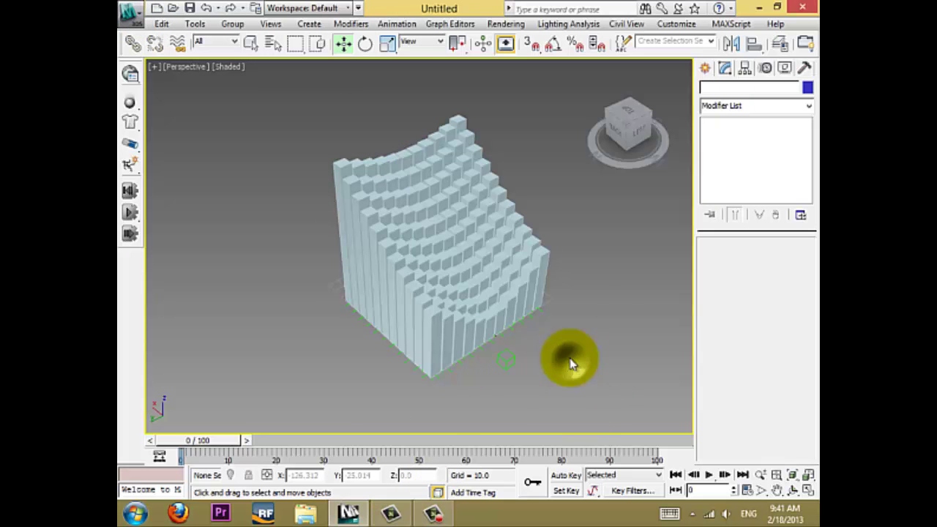